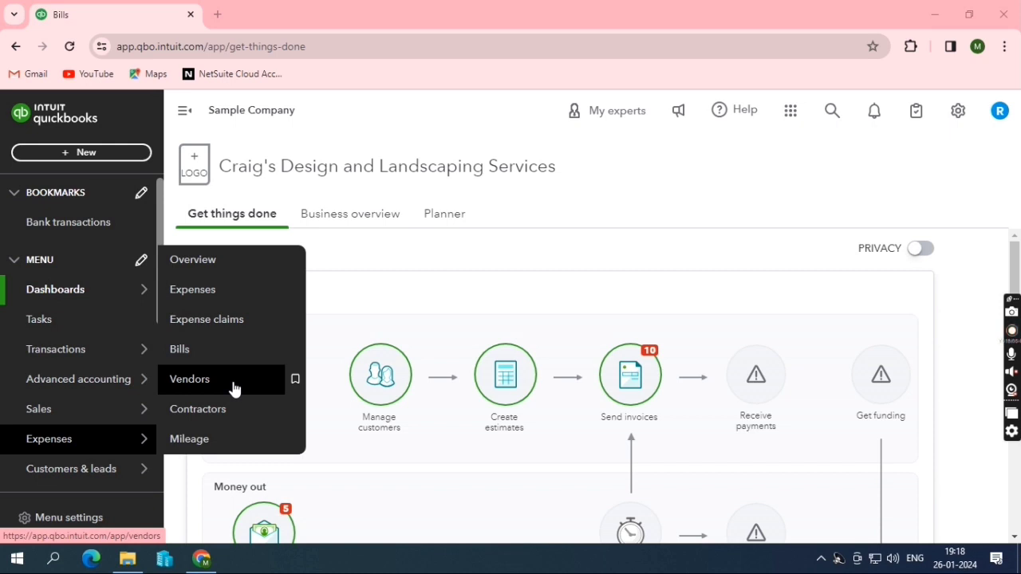
# Step: Open the vendor list under Expenses and look through the listed vendors and the available batch actions
pyautogui.click(234, 387)
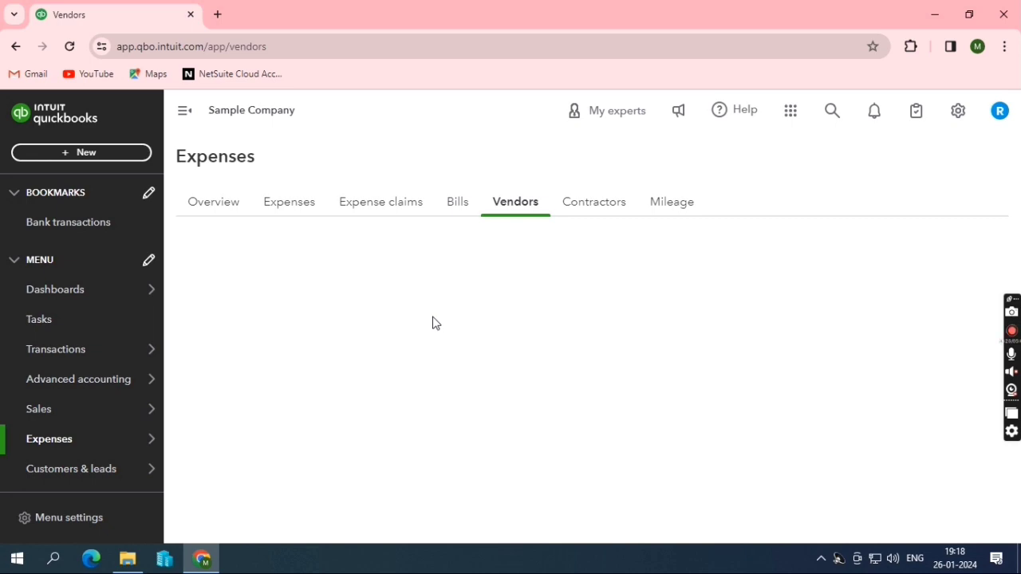
pyautogui.scroll(-10, 449, 391)
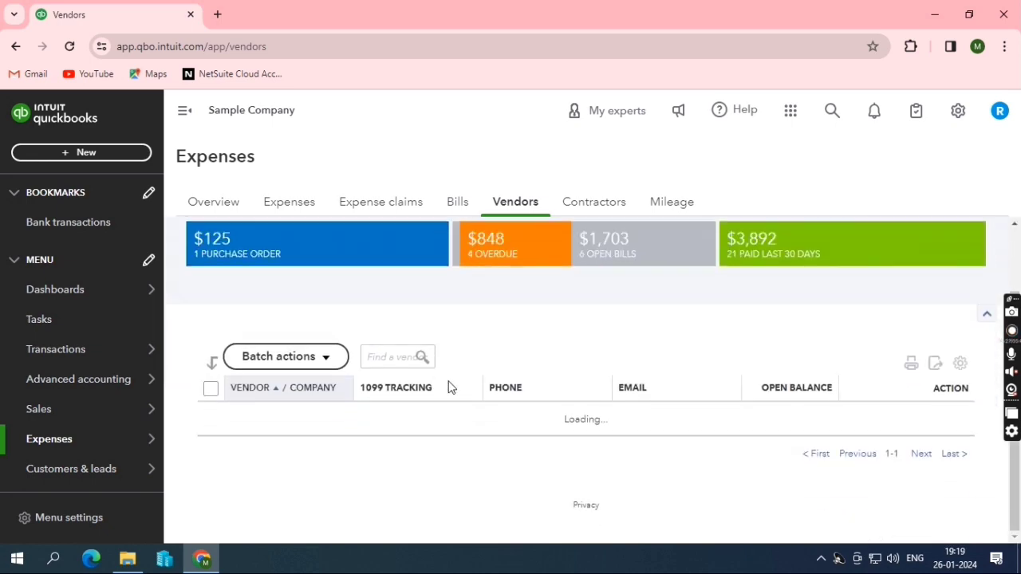
pyautogui.scroll(-3, 448, 401)
pyautogui.scroll(6, 641, 394)
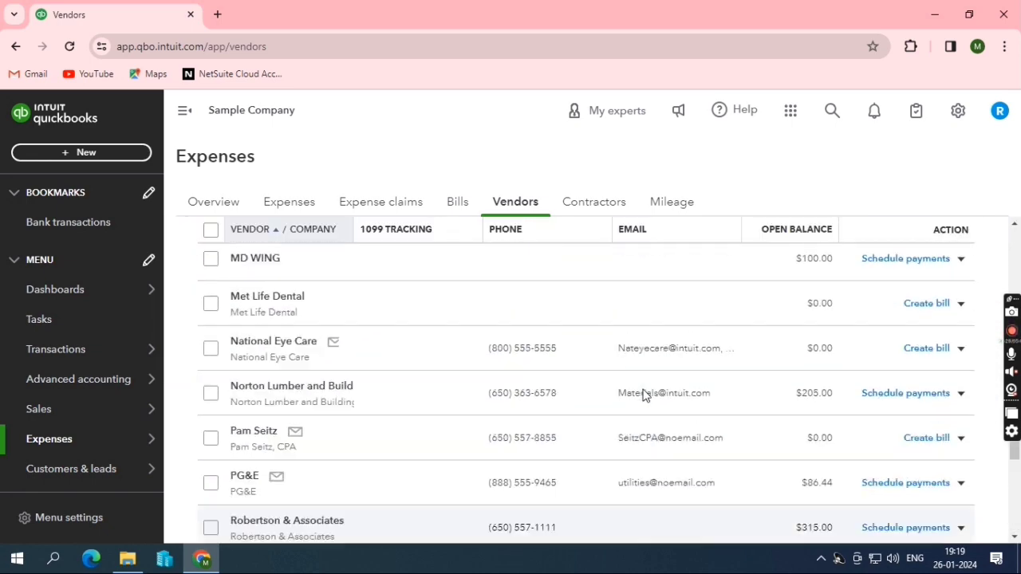
pyautogui.scroll(8, 638, 371)
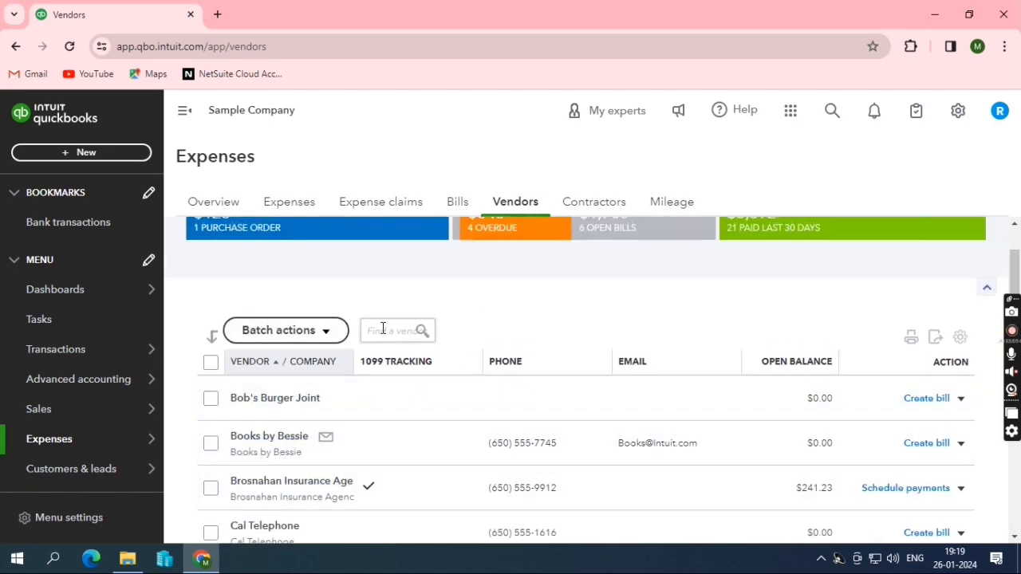
pyautogui.click(326, 340)
pyautogui.click(503, 315)
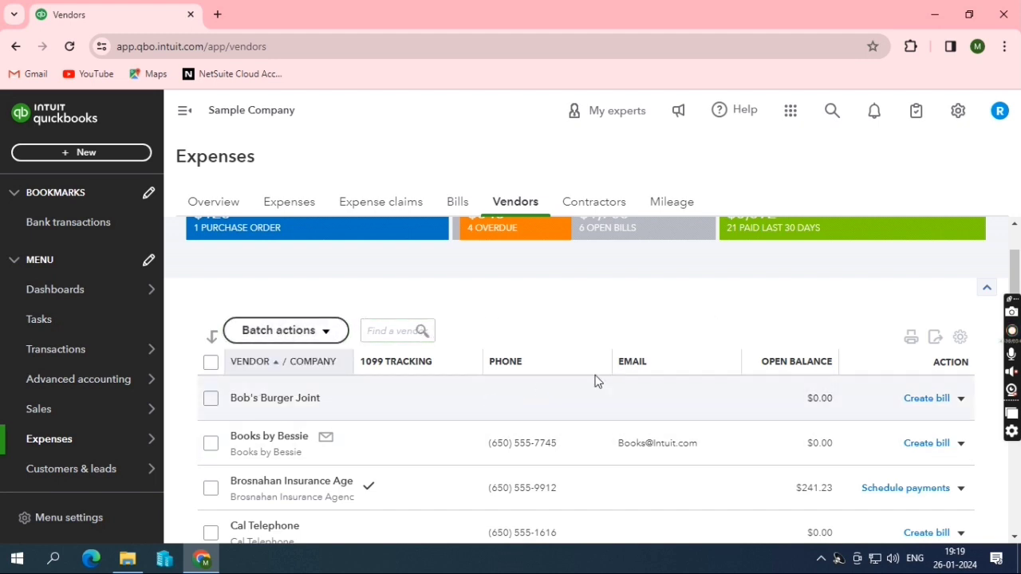
# Step: Check the alternative option for adding vendors by import, and open a blank form for a new vendor
pyautogui.scroll(3, 491, 384)
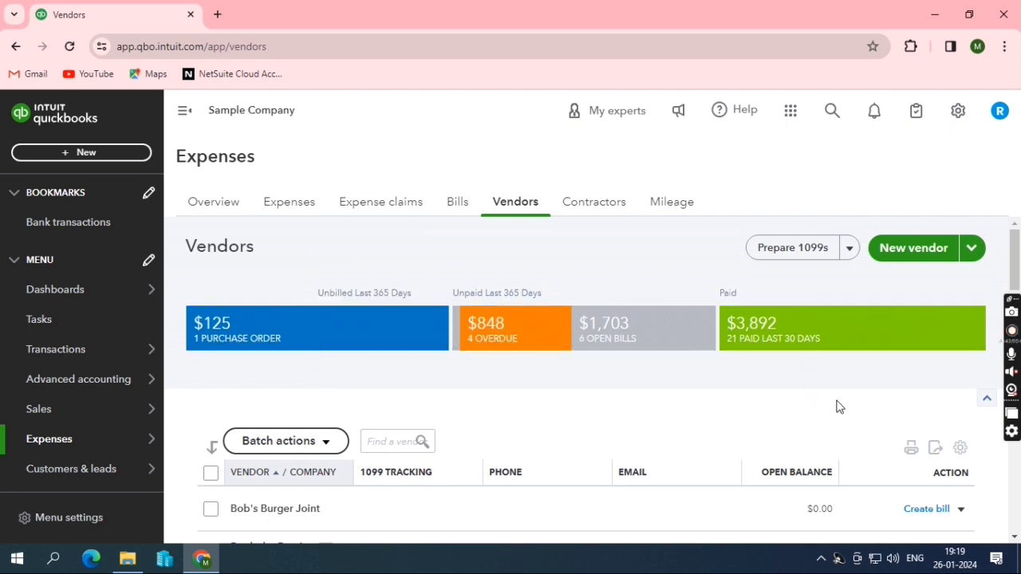
pyautogui.click(972, 250)
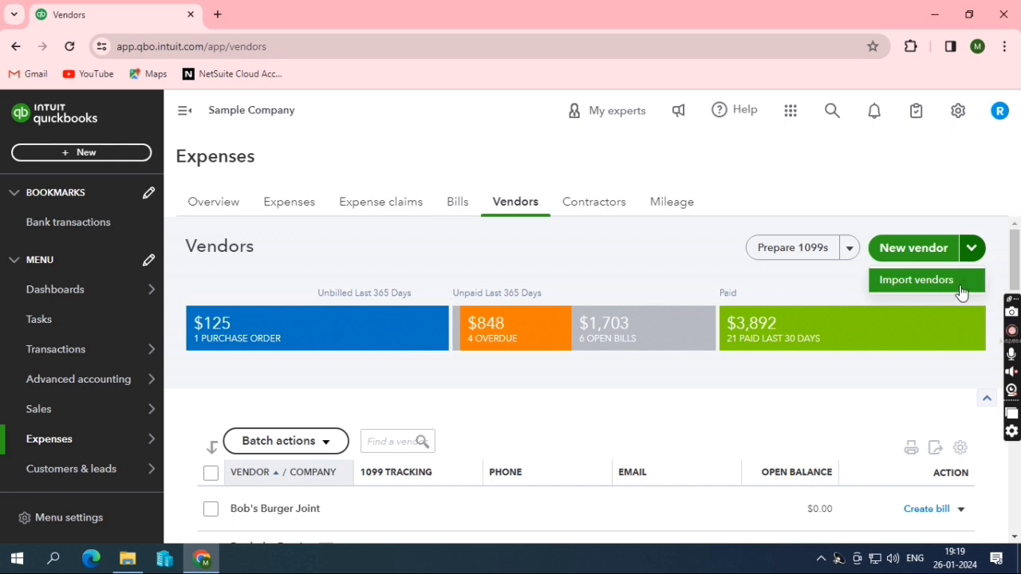
pyautogui.click(907, 251)
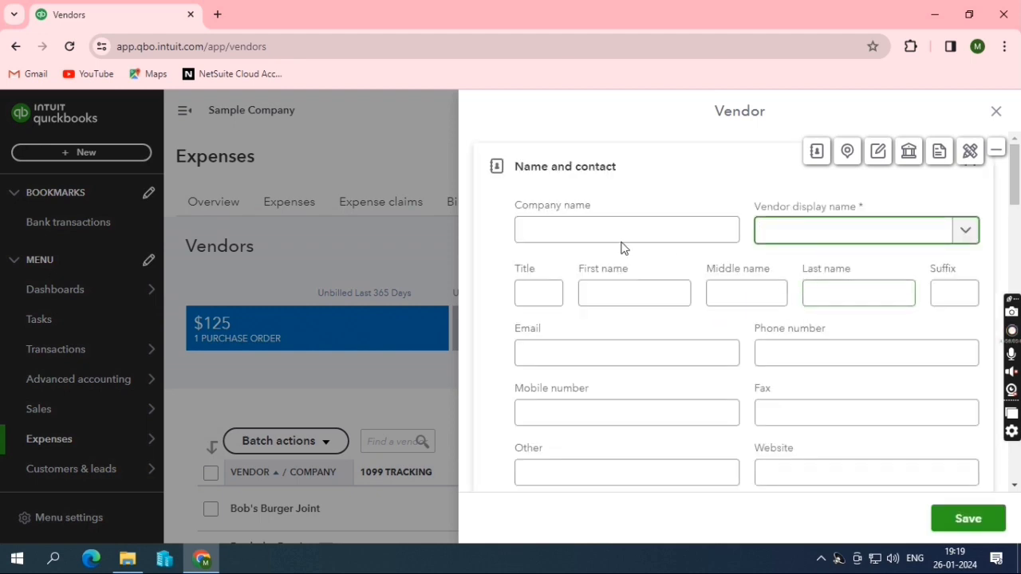
# Step: Examine the vendor form's sections: name and contact, address, notes and attachments, ACH payments, and additional info
pyautogui.scroll(-7, 686, 342)
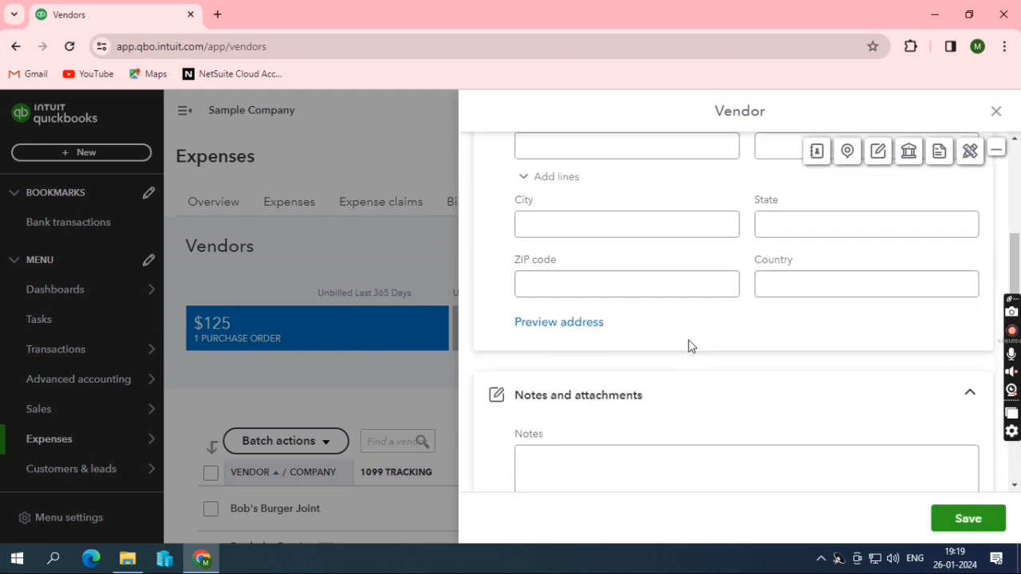
pyautogui.scroll(-3, 689, 347)
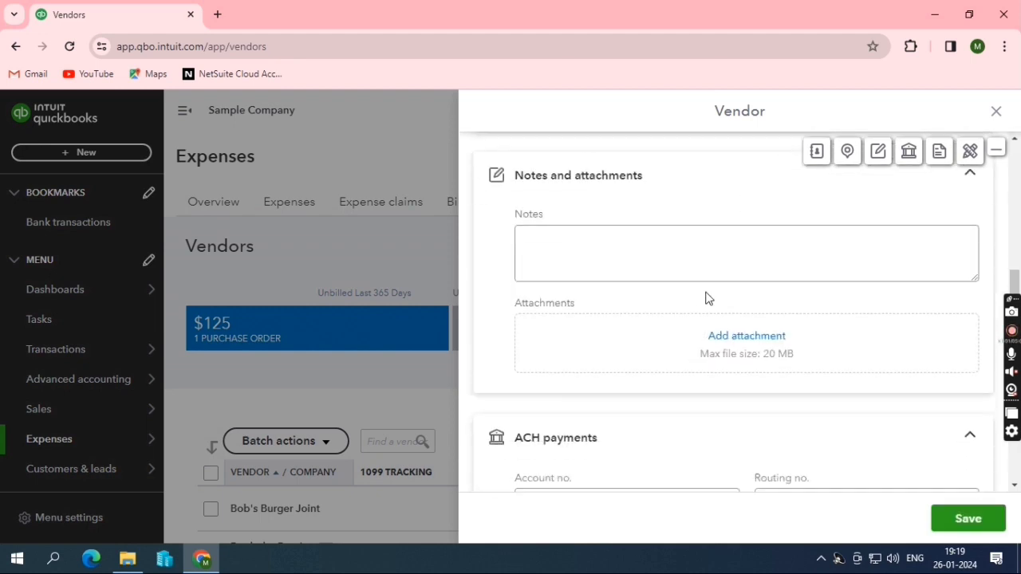
pyautogui.click(815, 157)
pyautogui.click(847, 154)
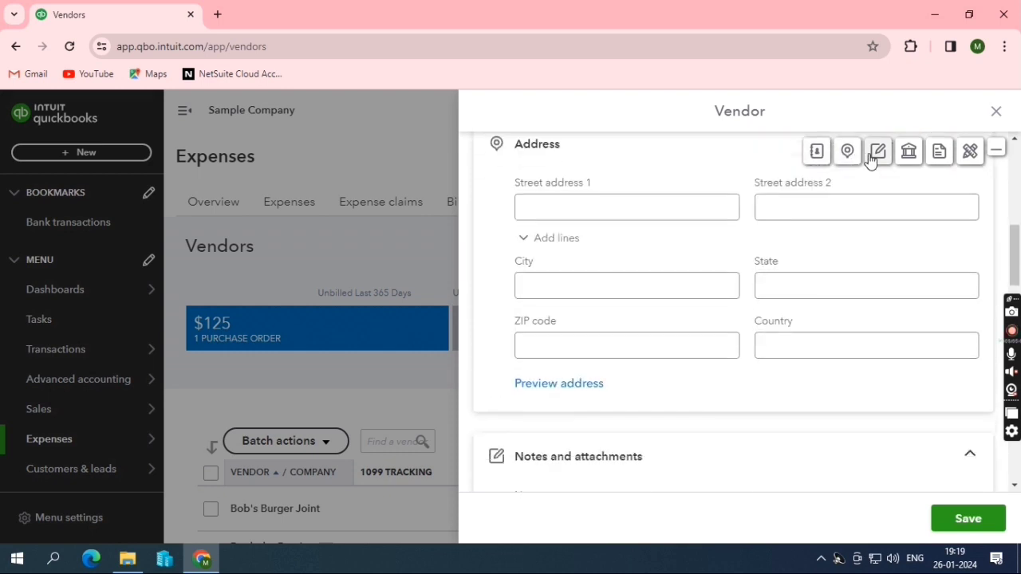
pyautogui.click(871, 160)
pyautogui.scroll(10, 763, 267)
pyautogui.scroll(-7, 730, 280)
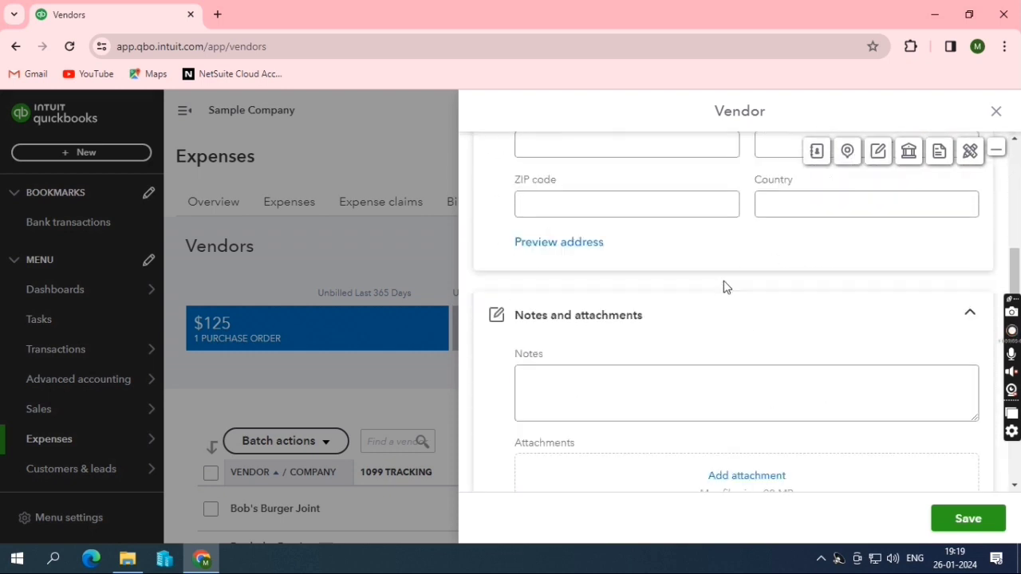
pyautogui.scroll(-8, 723, 287)
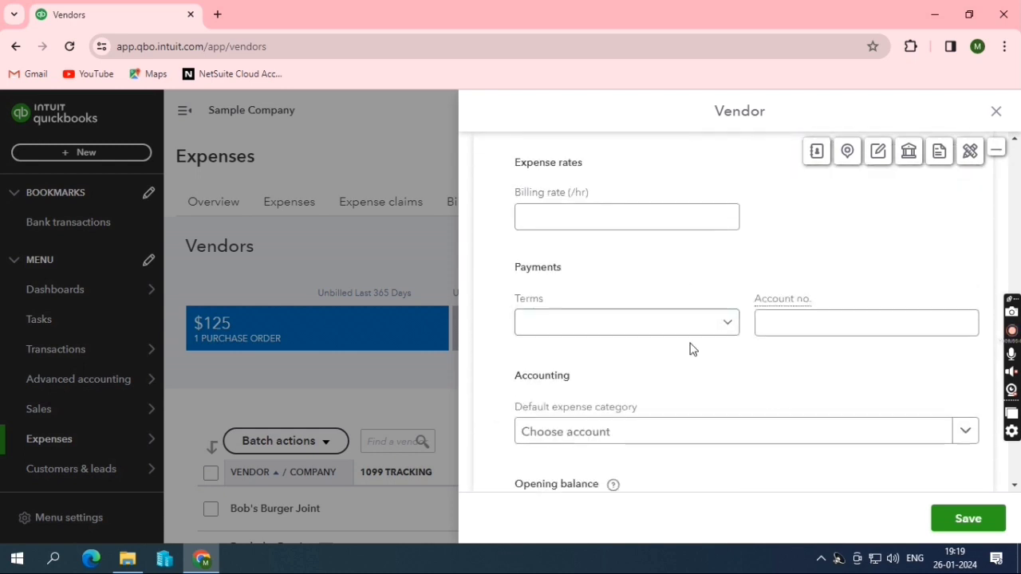
pyautogui.scroll(-4, 691, 348)
pyautogui.scroll(3, 690, 349)
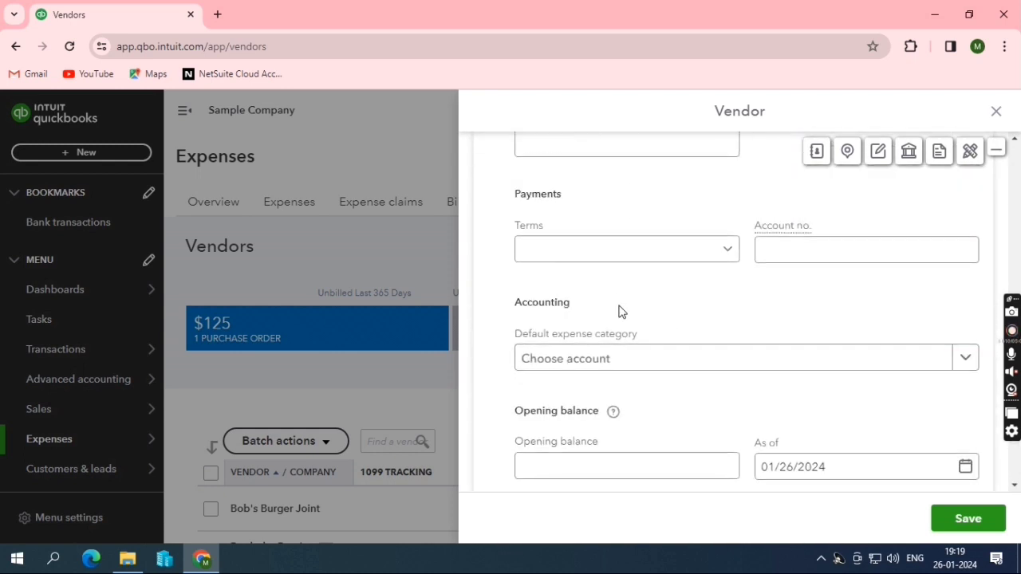
pyautogui.scroll(3, 648, 318)
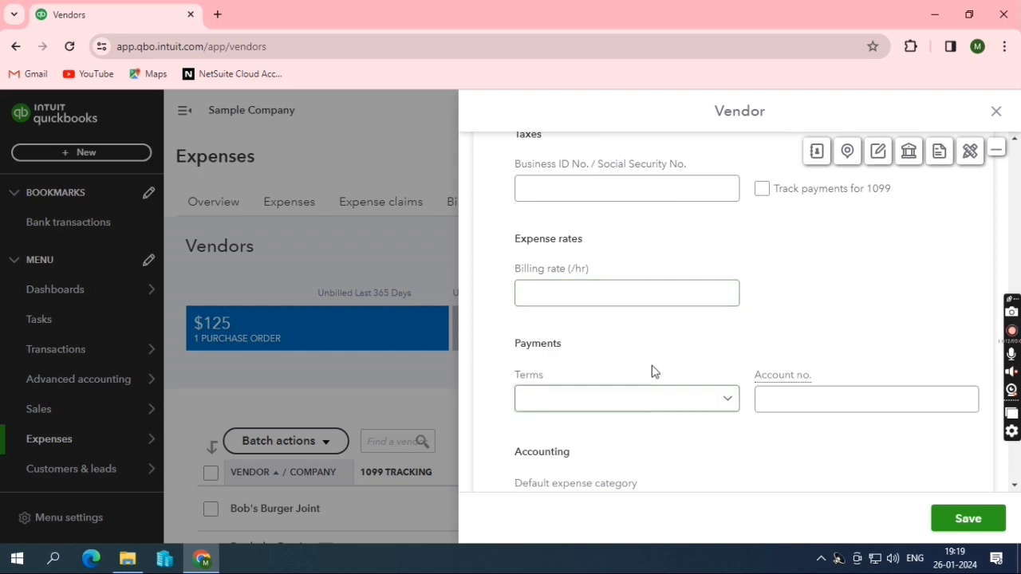
pyautogui.scroll(8, 713, 343)
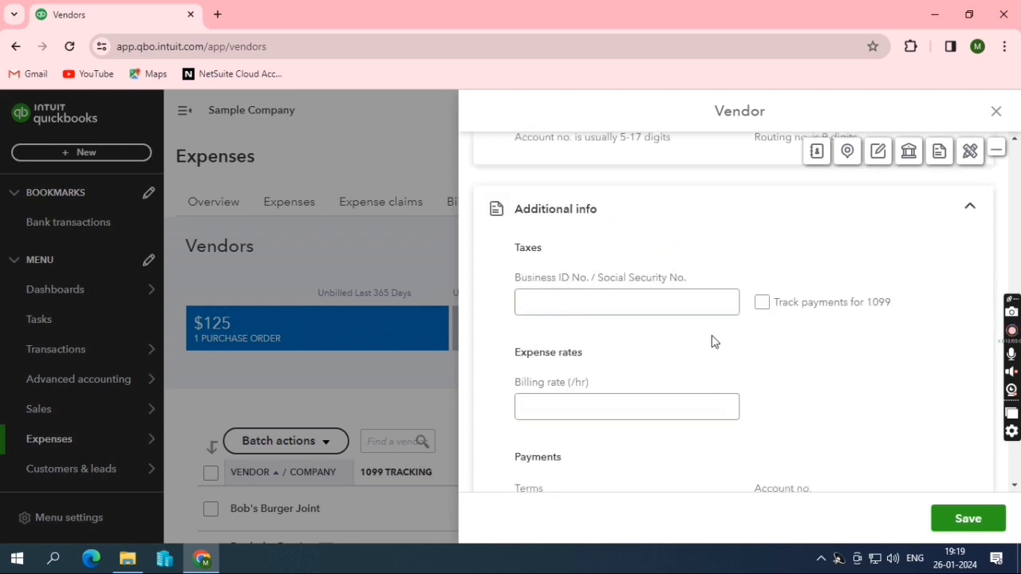
pyautogui.scroll(5, 749, 339)
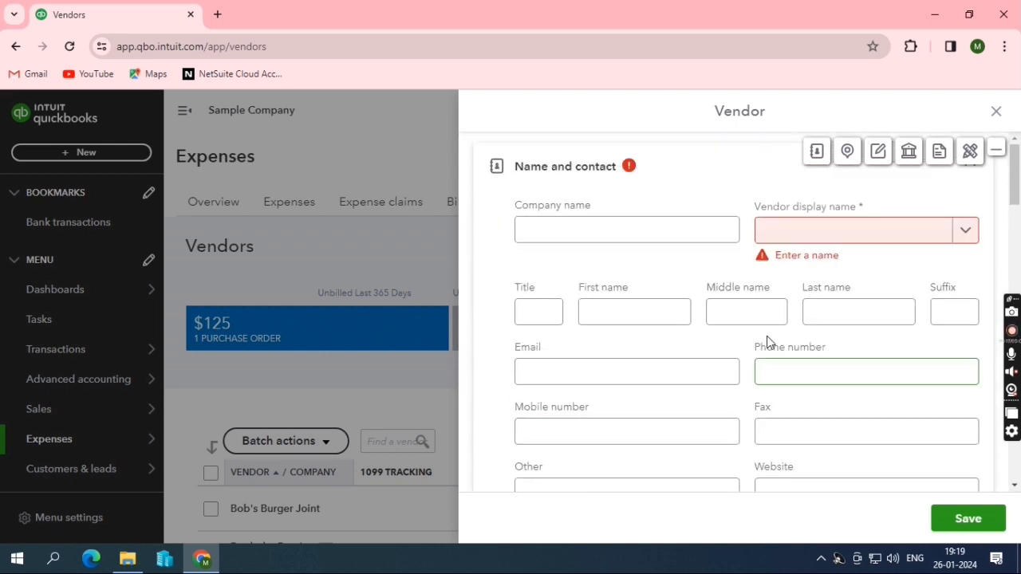
# Step: Enter NP STORE as the vendor display name
pyautogui.moveTo(771, 208); pyautogui.dragTo(875, 204)
pyautogui.click(864, 229)
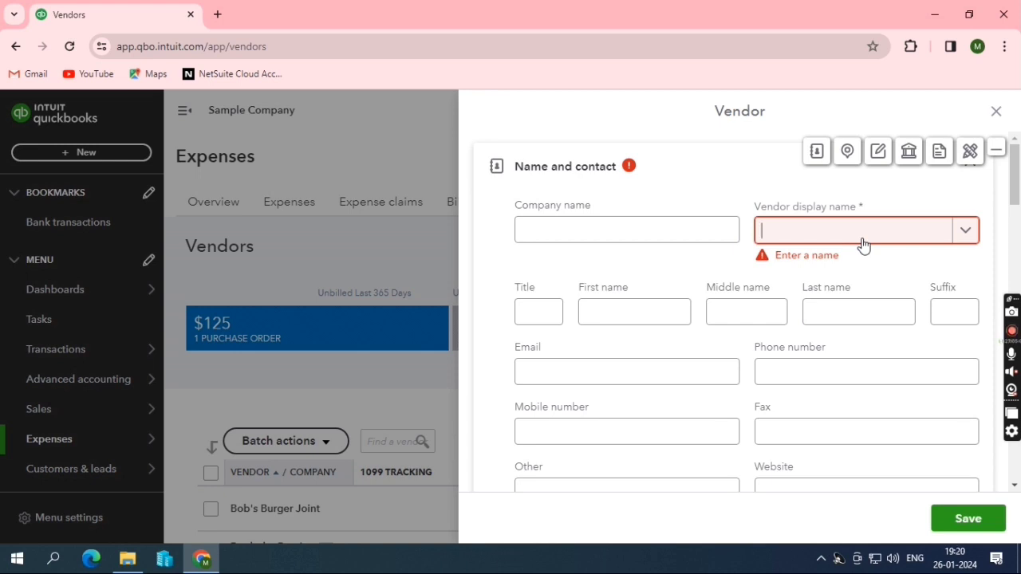
pyautogui.write('NP STO')
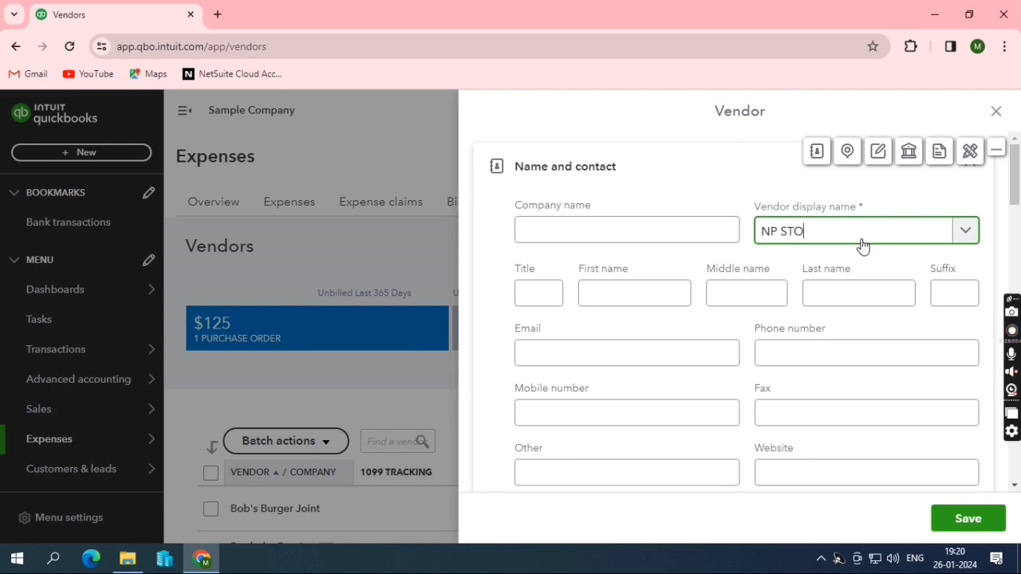
pyautogui.write('RE')
# Step: Review the ACH payments, tax, payment terms and opening balance fields, and examine the accounts offered as default expense category
pyautogui.scroll(-1, 713, 266)
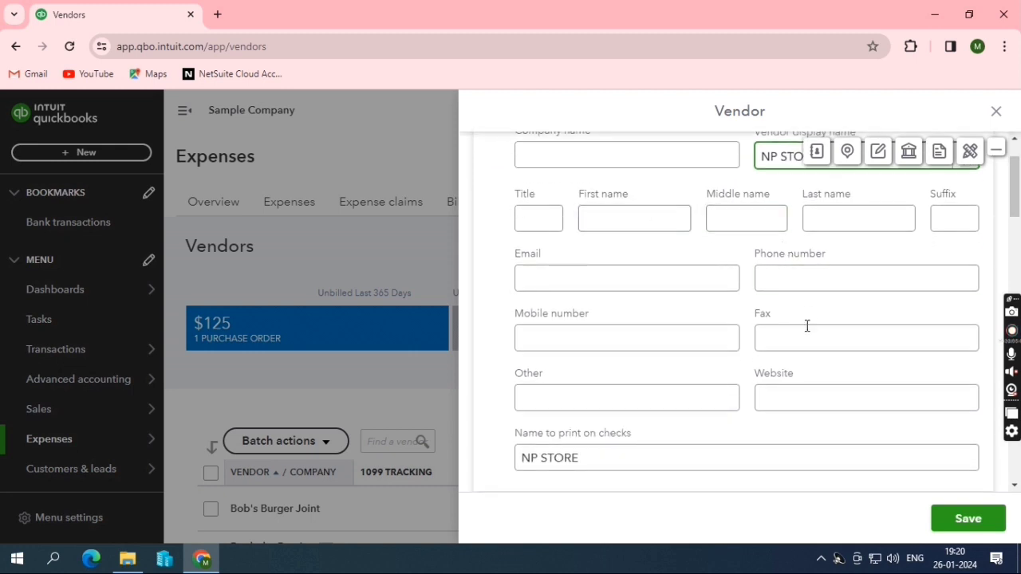
pyautogui.scroll(-4, 806, 326)
pyautogui.scroll(-6, 636, 347)
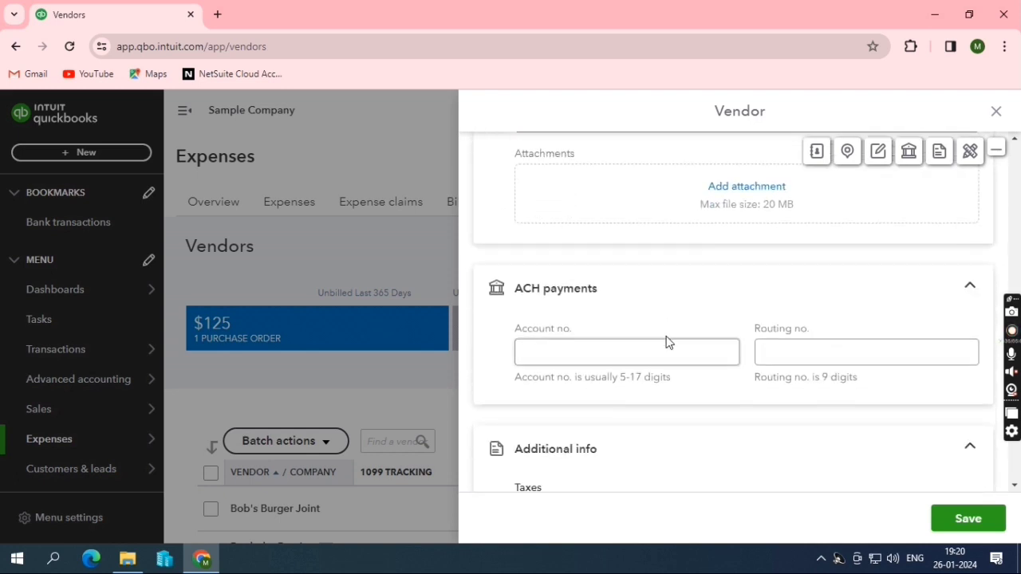
pyautogui.scroll(-1, 682, 371)
pyautogui.click(686, 282)
pyautogui.scroll(-6, 670, 386)
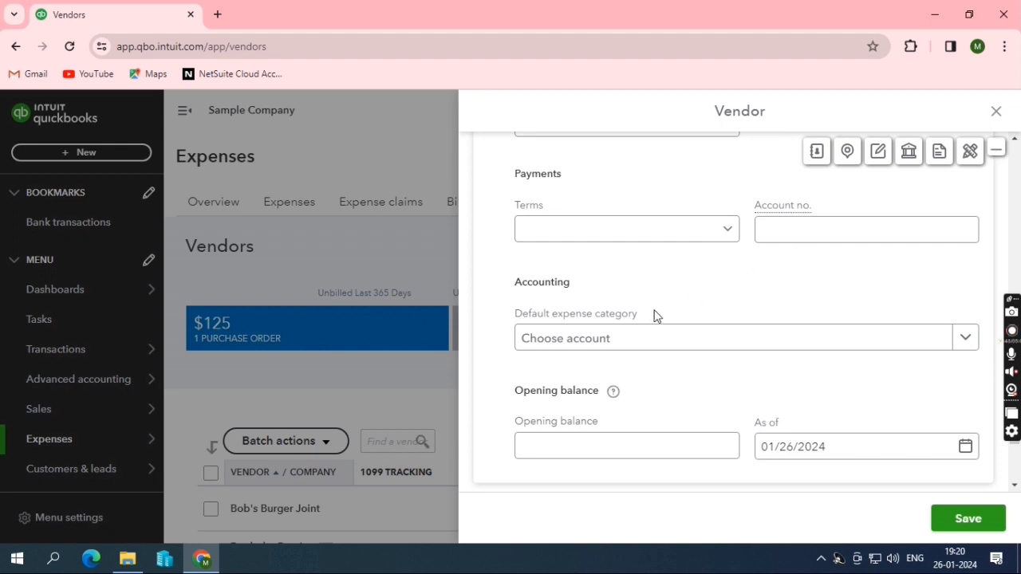
pyautogui.moveTo(517, 311); pyautogui.dragTo(578, 317)
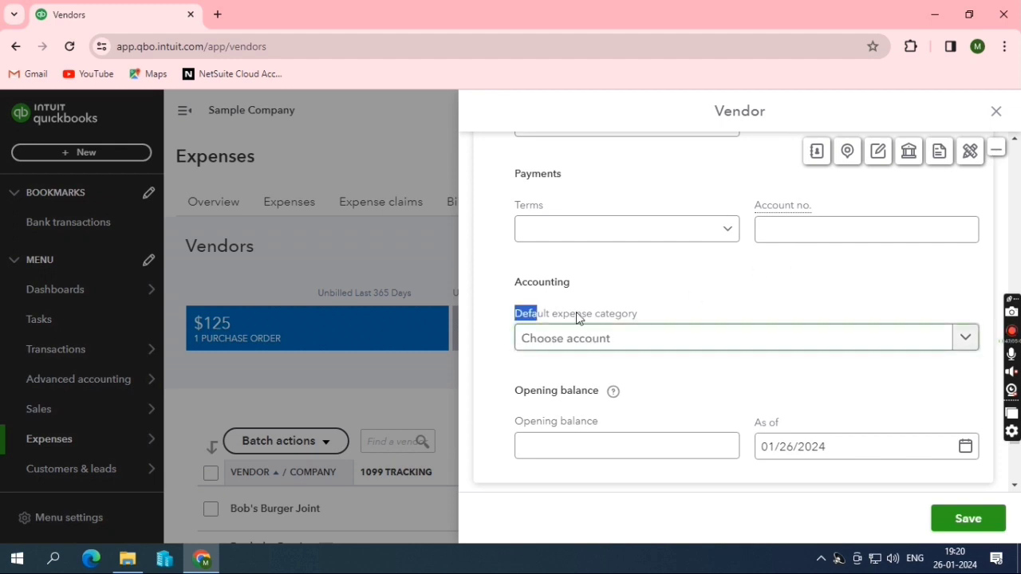
pyautogui.scroll(10, 654, 318)
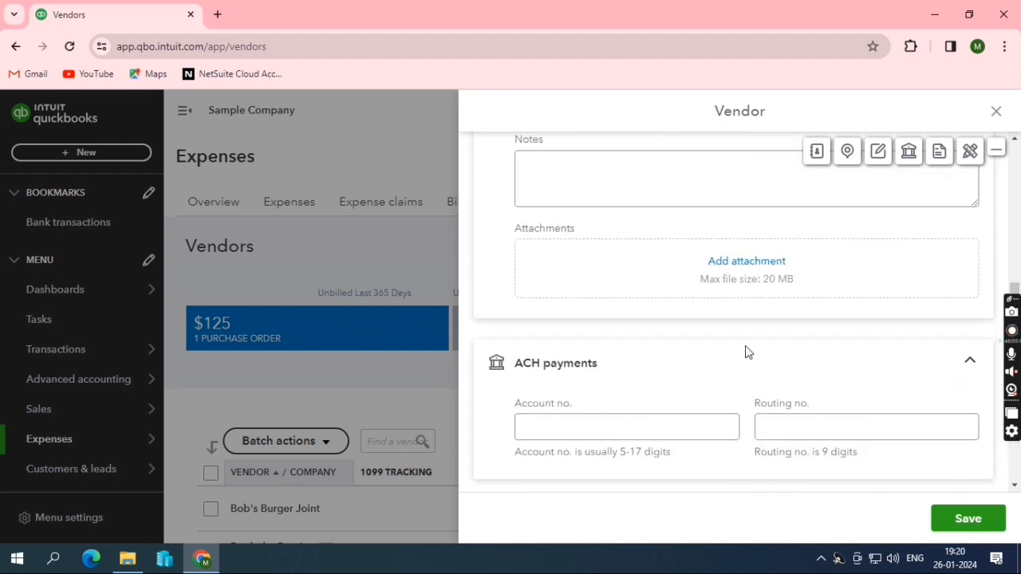
pyautogui.scroll(-10, 743, 317)
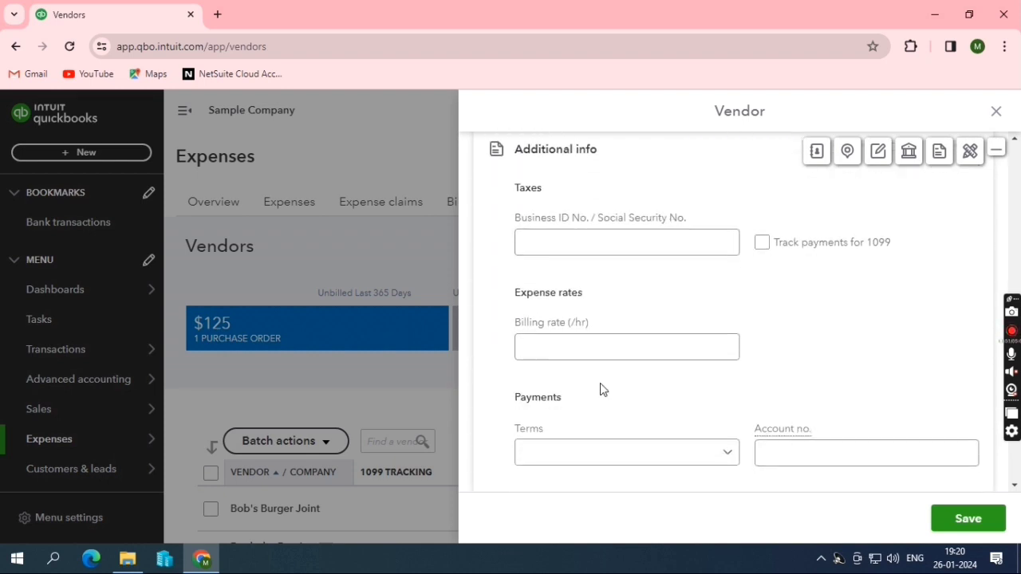
pyautogui.click(622, 273)
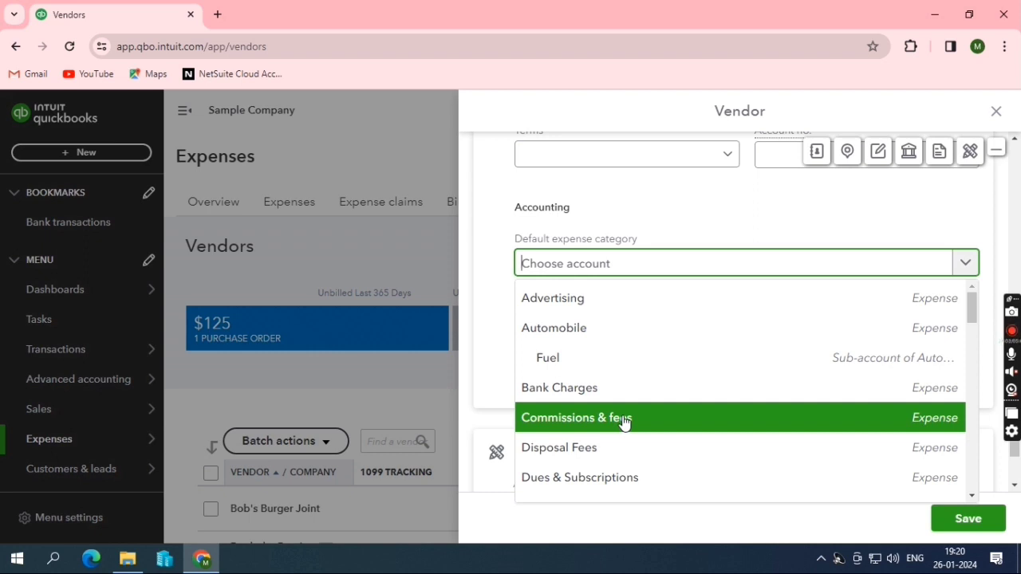
pyautogui.click(695, 225)
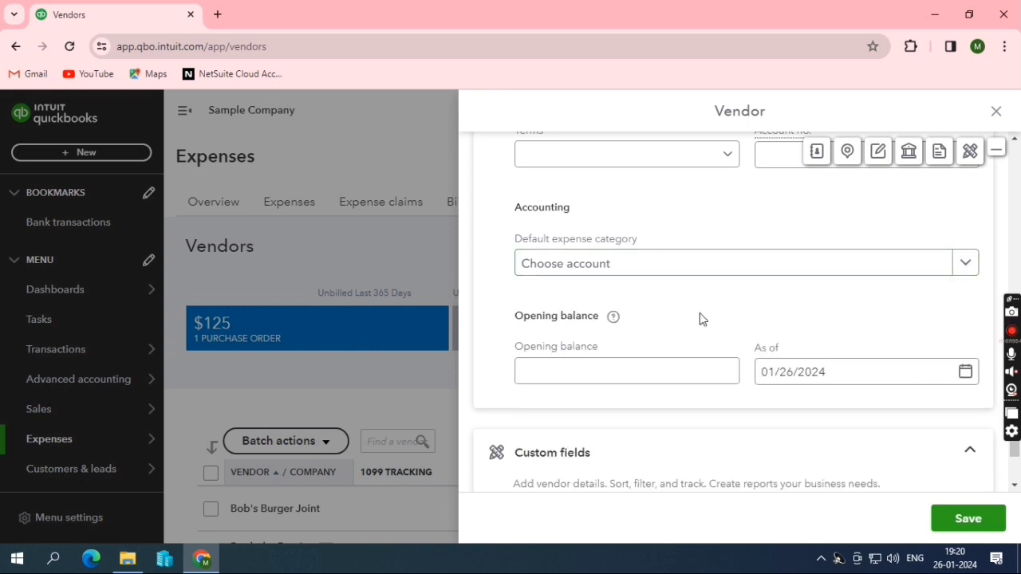
# Step: Save the new vendor and locate NP STORE in the vendor list
pyautogui.scroll(-3, 700, 319)
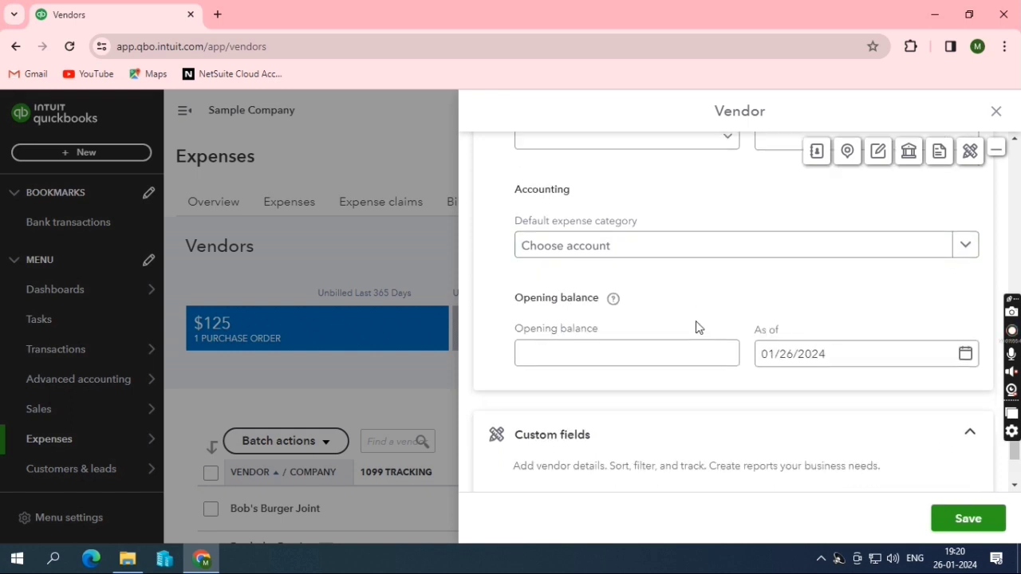
pyautogui.click(970, 517)
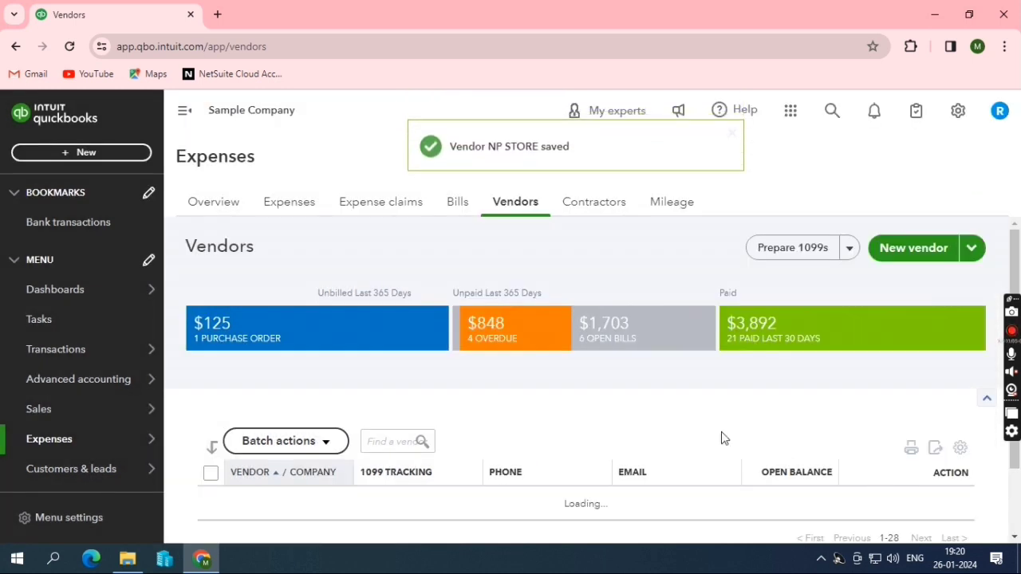
pyautogui.scroll(-2, 642, 390)
pyautogui.scroll(-14, 505, 392)
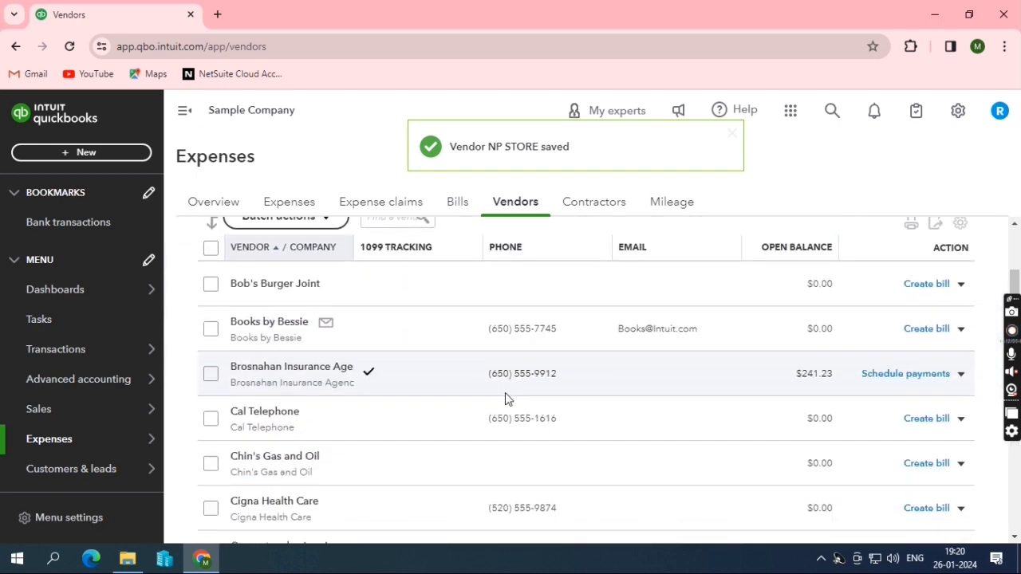
pyautogui.scroll(-3, 504, 396)
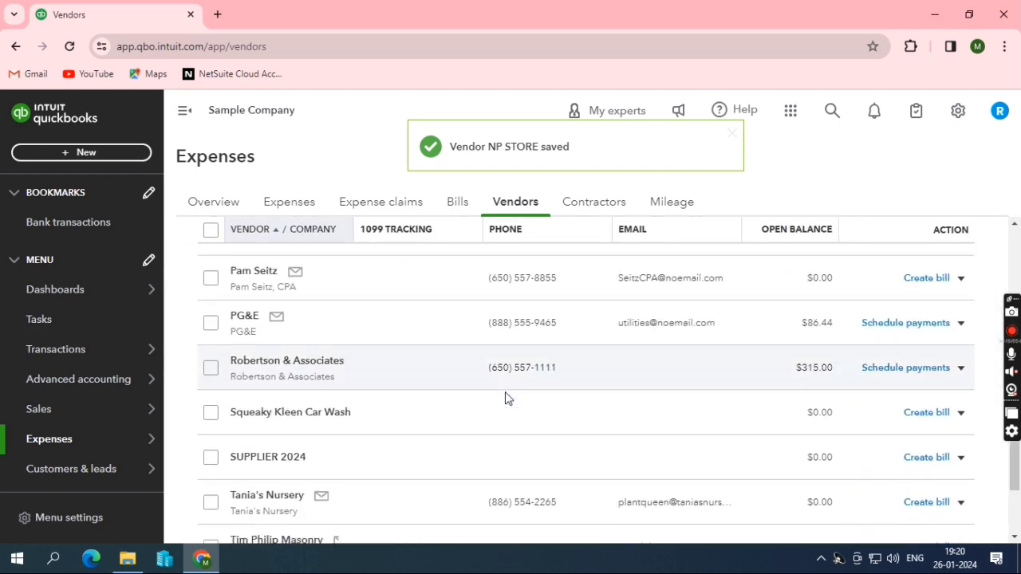
pyautogui.scroll(4, 467, 384)
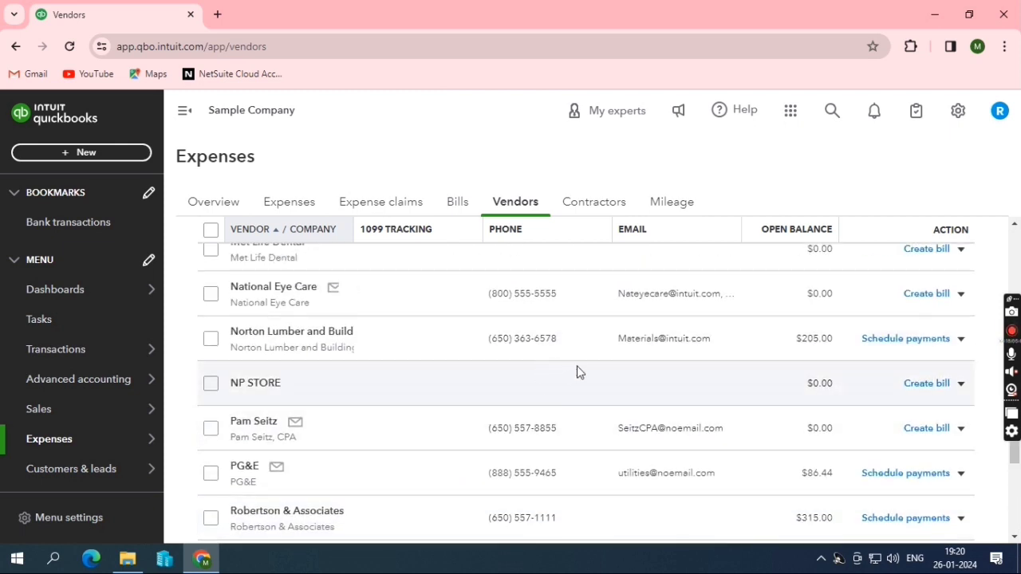
# Step: Check the actions available for NP STORE, open its vendor page and open its record for editing
pyautogui.click(961, 385)
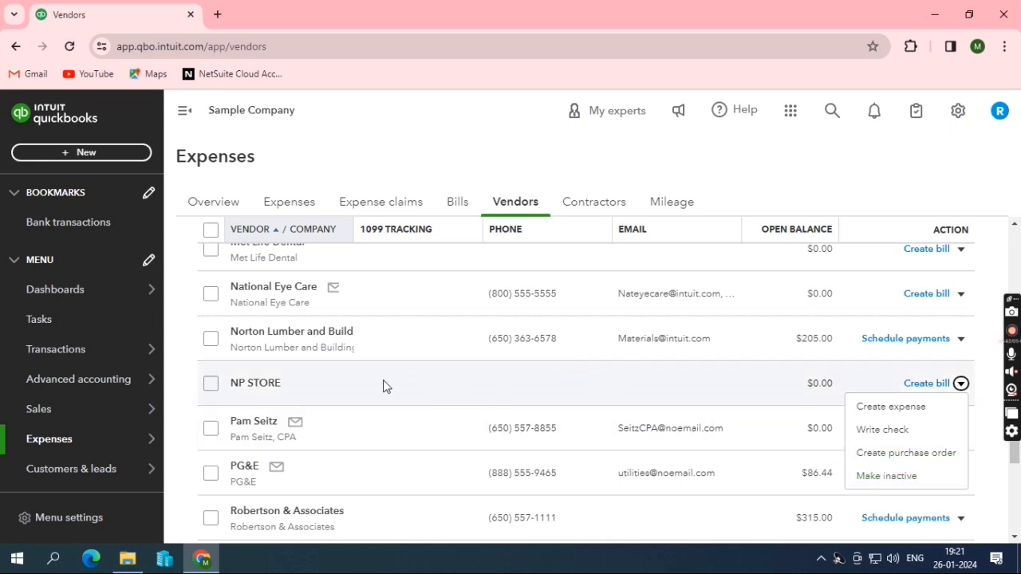
pyautogui.click(255, 383)
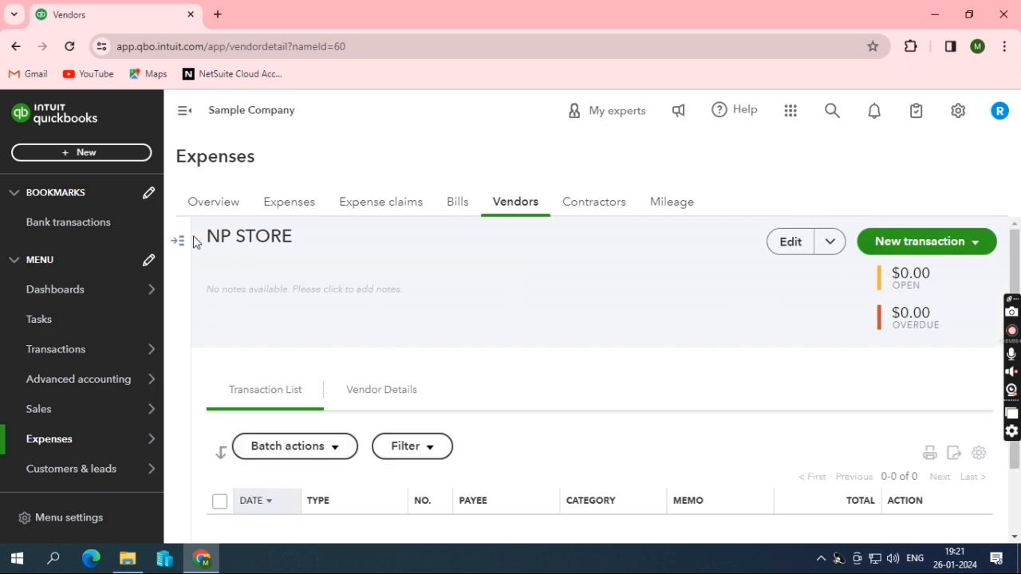
pyautogui.click(807, 246)
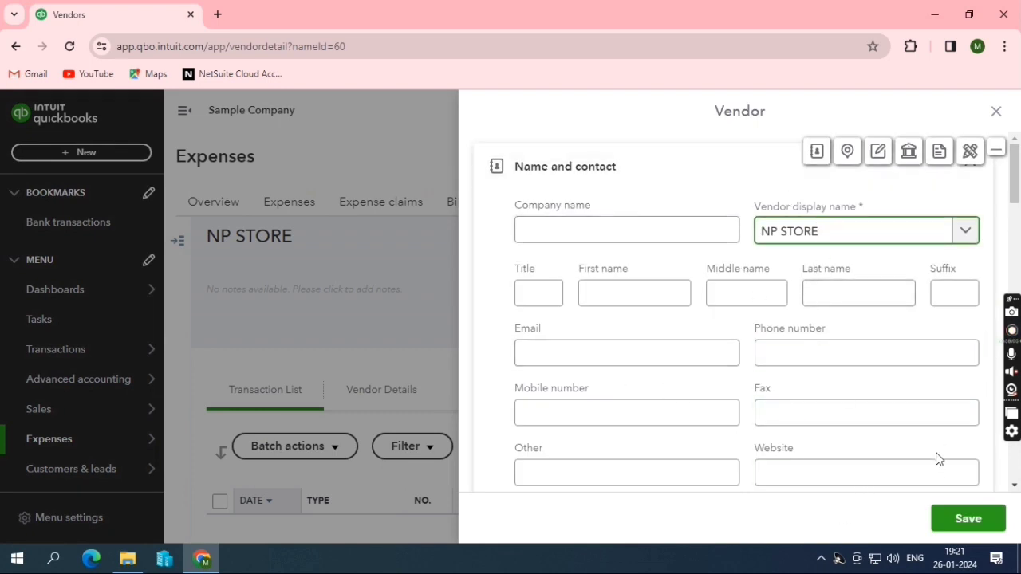
# Step: Save the NP STORE record and check the transaction types that can be created for this vendor
pyautogui.click(954, 514)
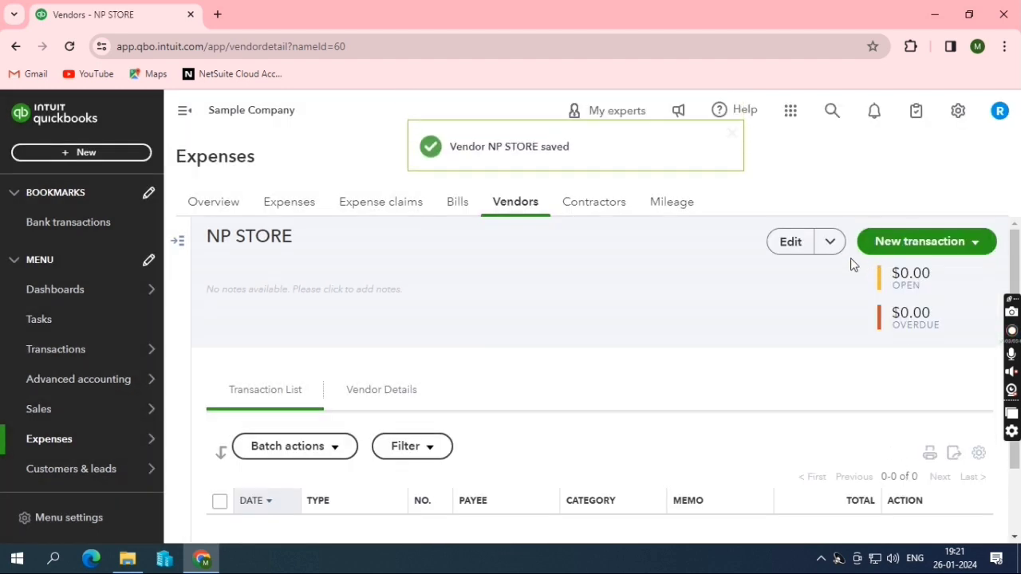
pyautogui.click(938, 255)
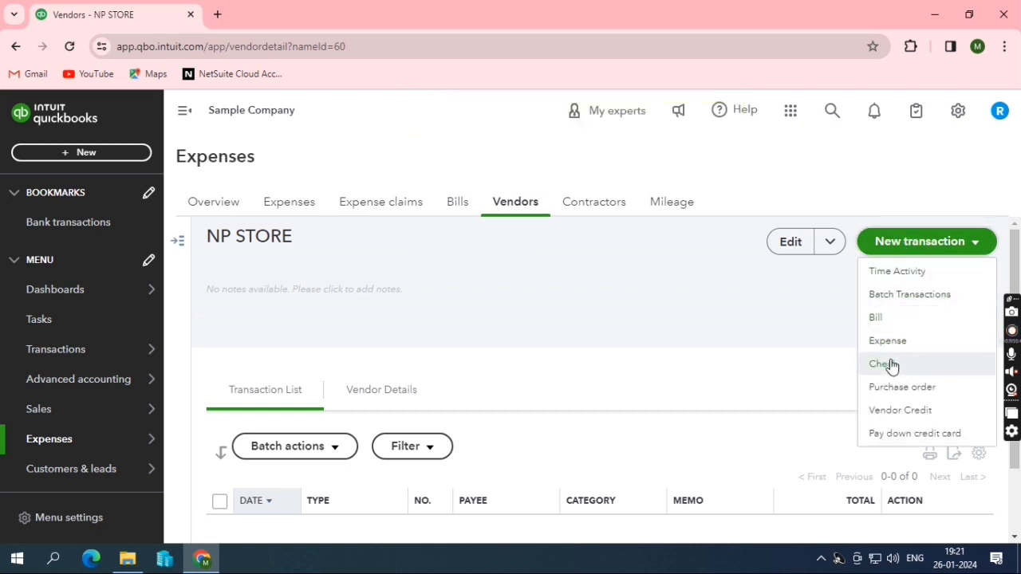
pyautogui.click(710, 315)
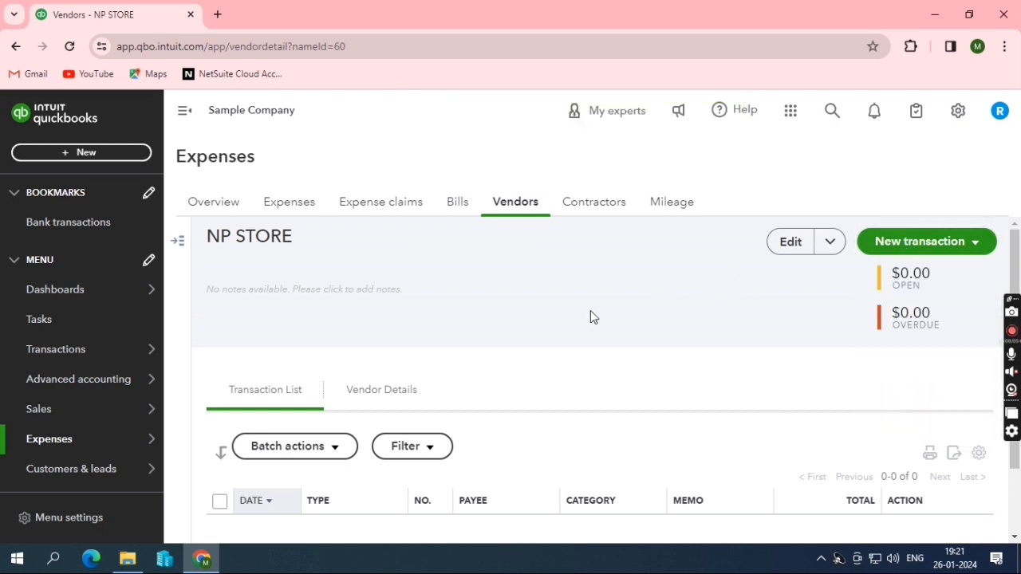
# Step: Review the transaction list and the vendor details of NP STORE
pyautogui.scroll(-1, 646, 311)
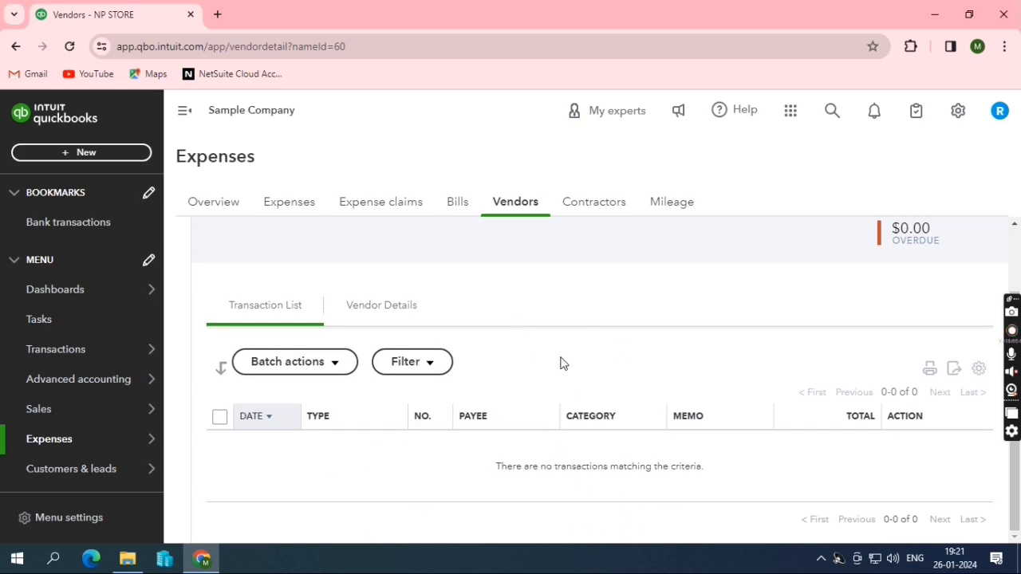
pyautogui.click(359, 313)
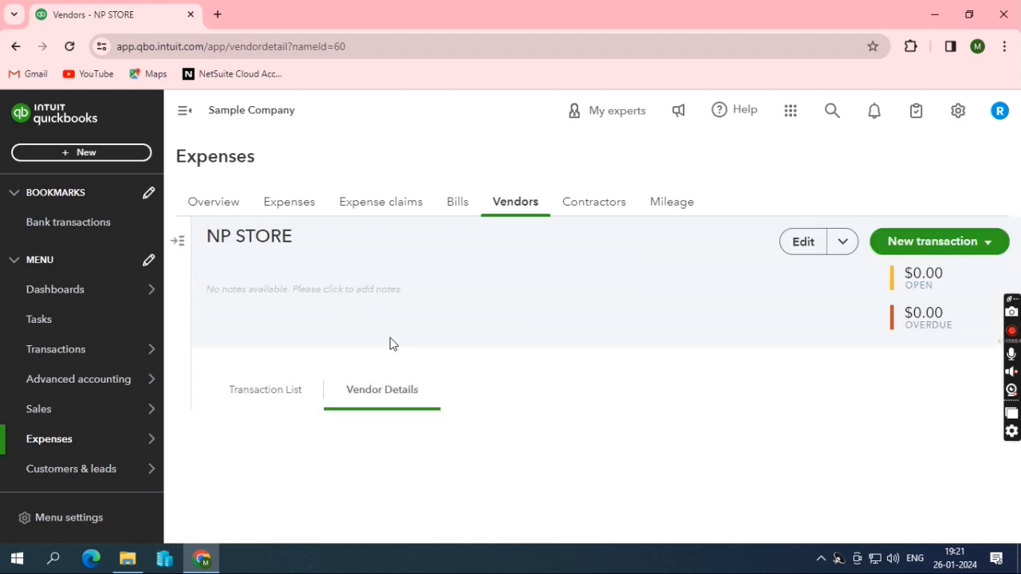
pyautogui.scroll(-1, 459, 367)
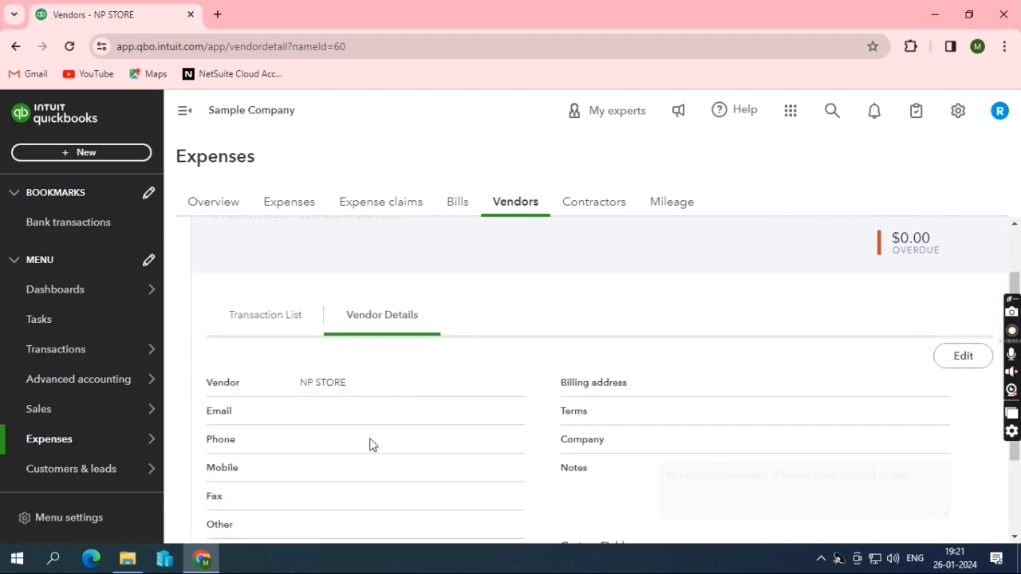
pyautogui.scroll(-1, 412, 340)
pyautogui.scroll(1, 279, 262)
pyautogui.scroll(-1, 560, 360)
pyautogui.scroll(3, 399, 351)
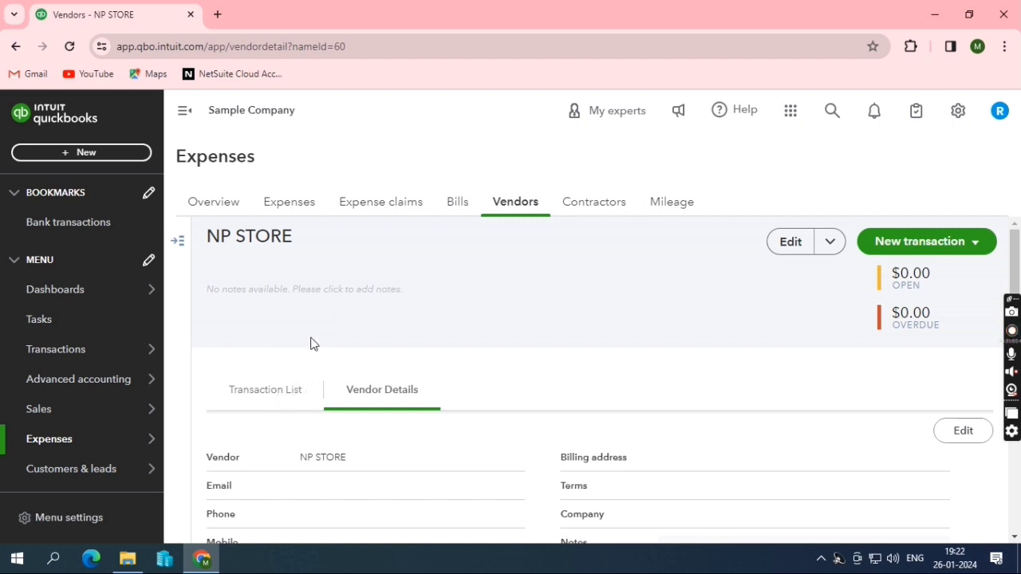
# Step: Go to the company's bills and start creating a new bill
pyautogui.click(458, 206)
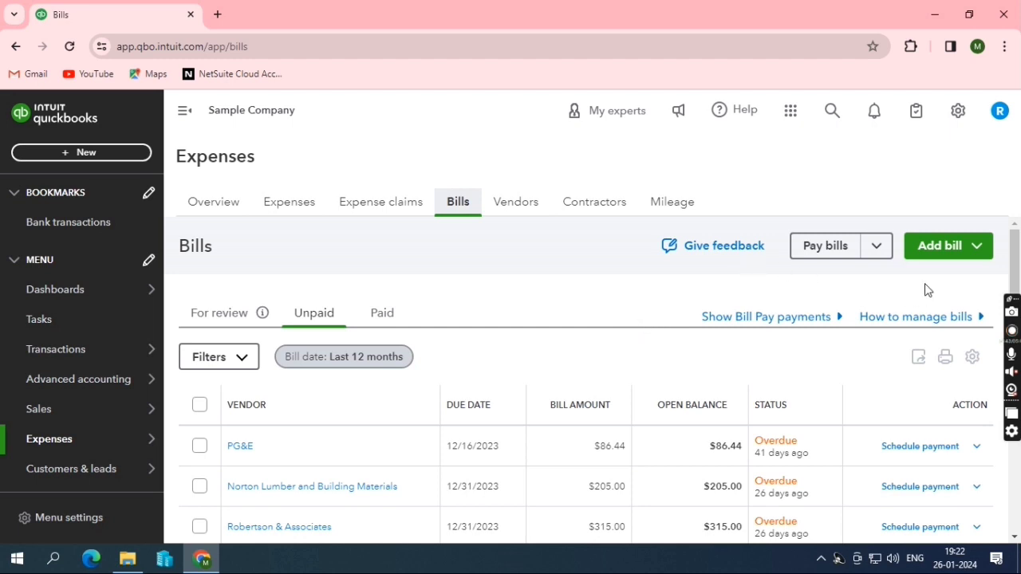
pyautogui.click(953, 255)
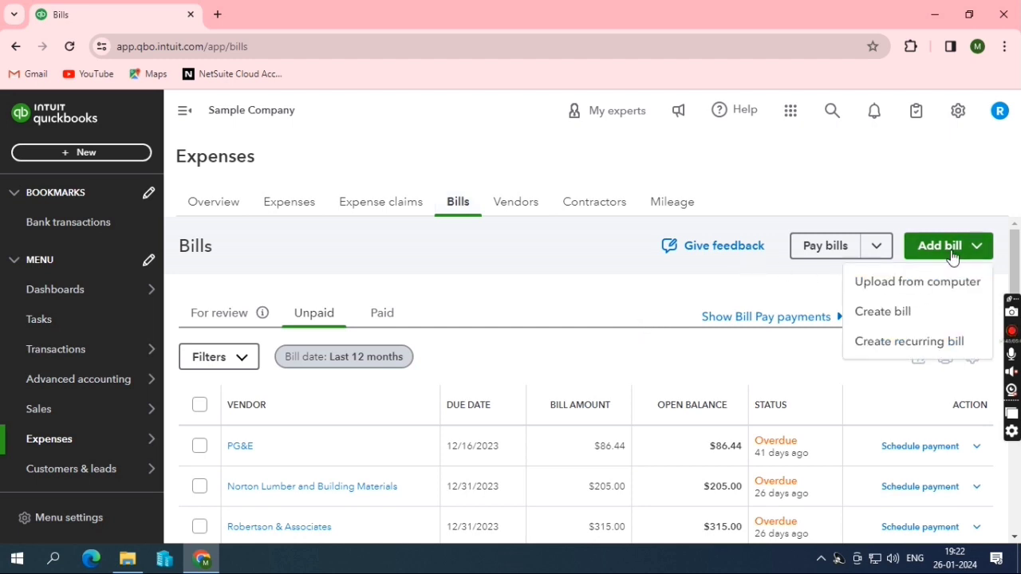
pyautogui.click(883, 312)
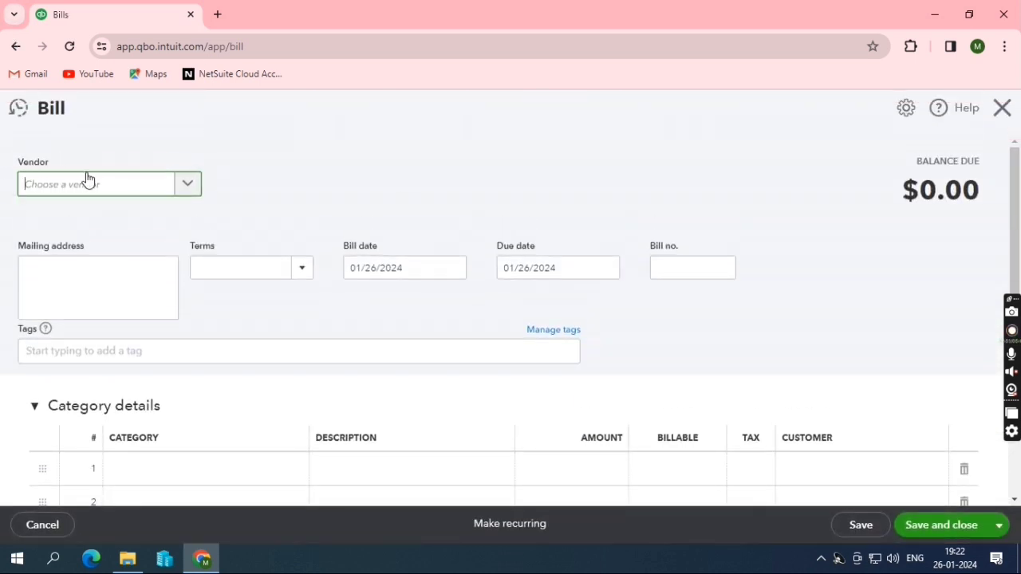
# Step: Browse the vendors offered for the bill, search them for NP and clear the search
pyautogui.click(179, 185)
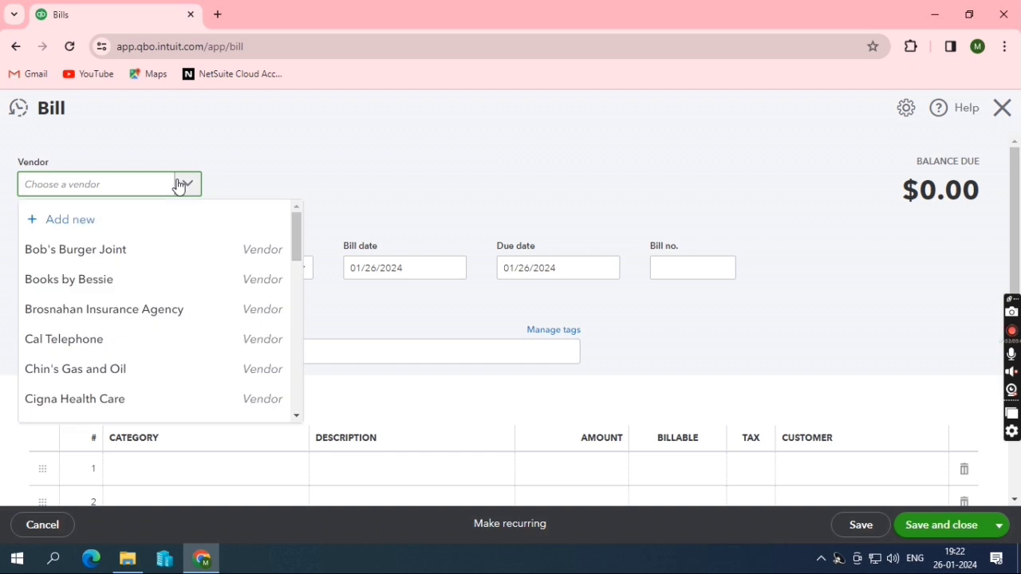
pyautogui.scroll(-3, 176, 398)
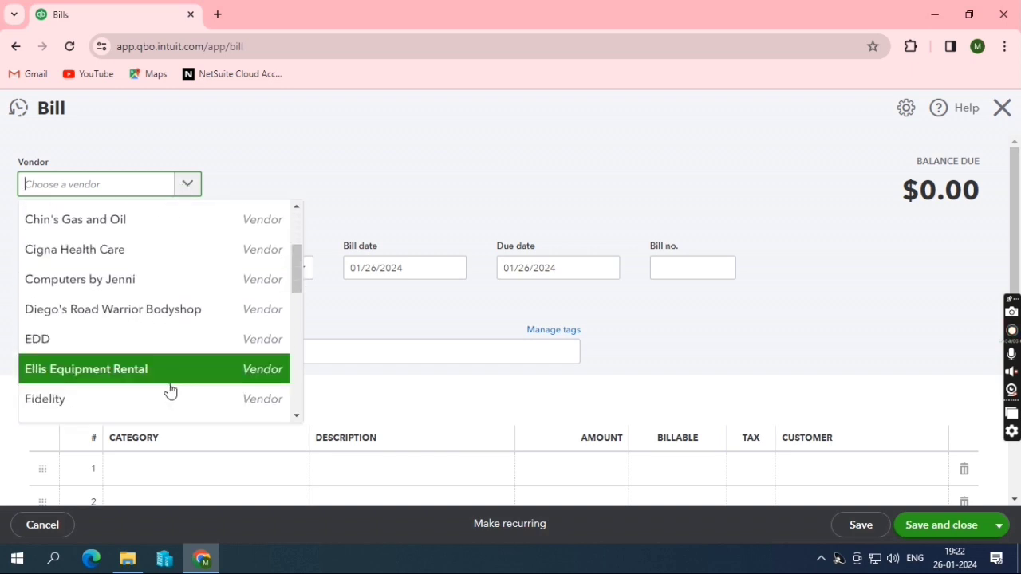
pyautogui.write('NP')
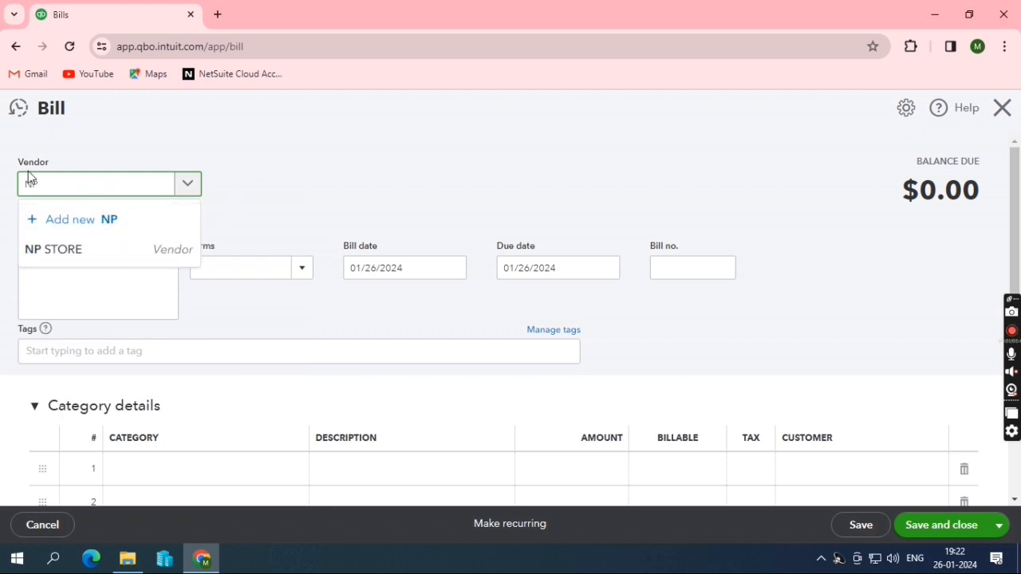
pyautogui.press('BackSpace')
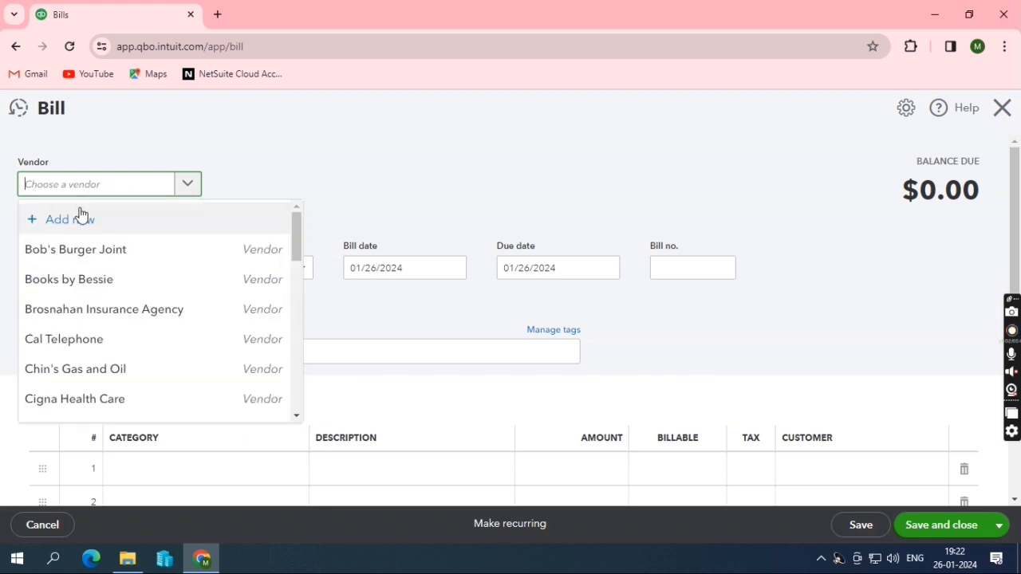
# Step: Add a new vendor from within the bill with the display name NEW VENDOR 001 and save it
pyautogui.click(83, 216)
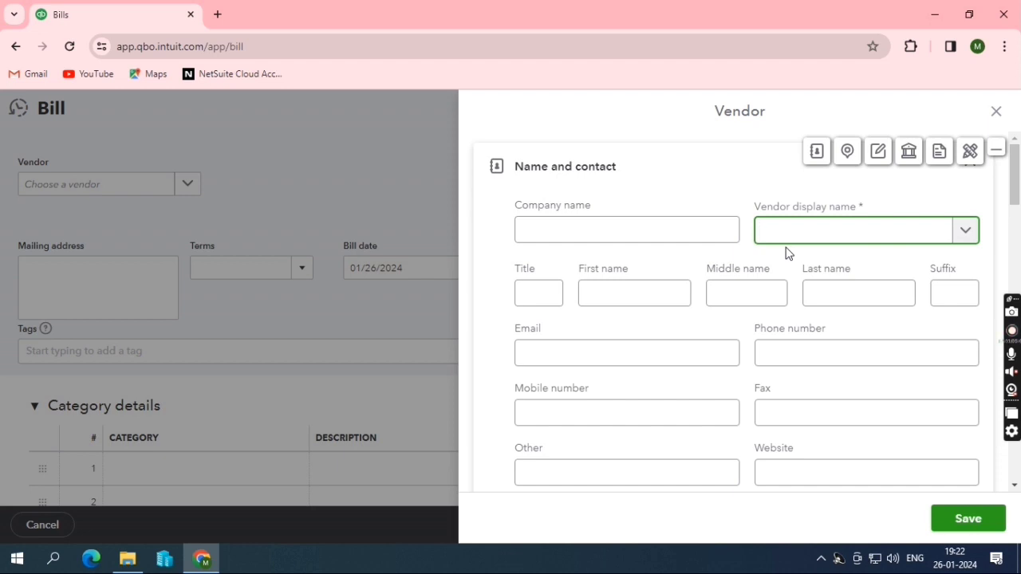
pyautogui.write('NEW VENDOR 001')
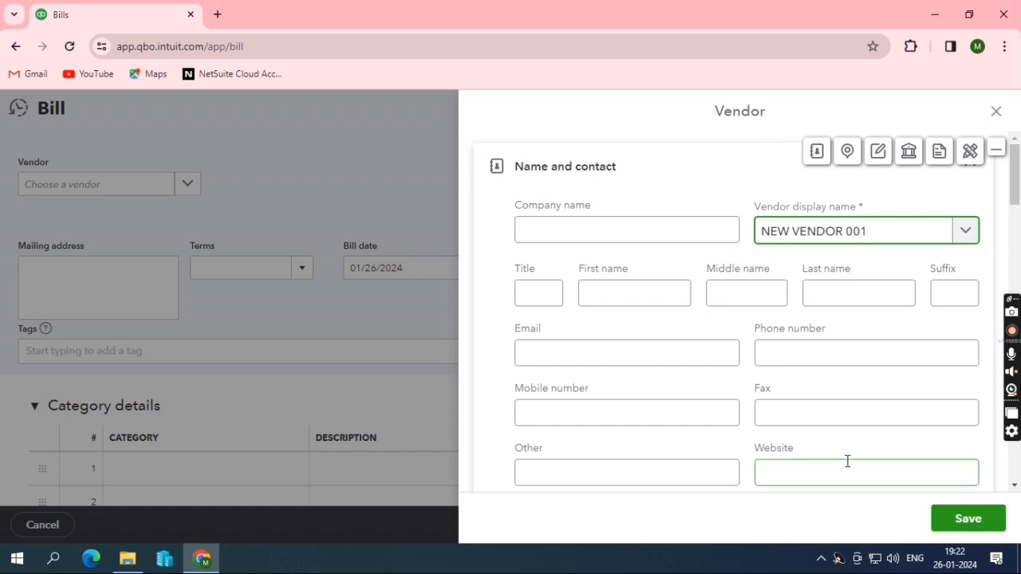
pyautogui.click(965, 523)
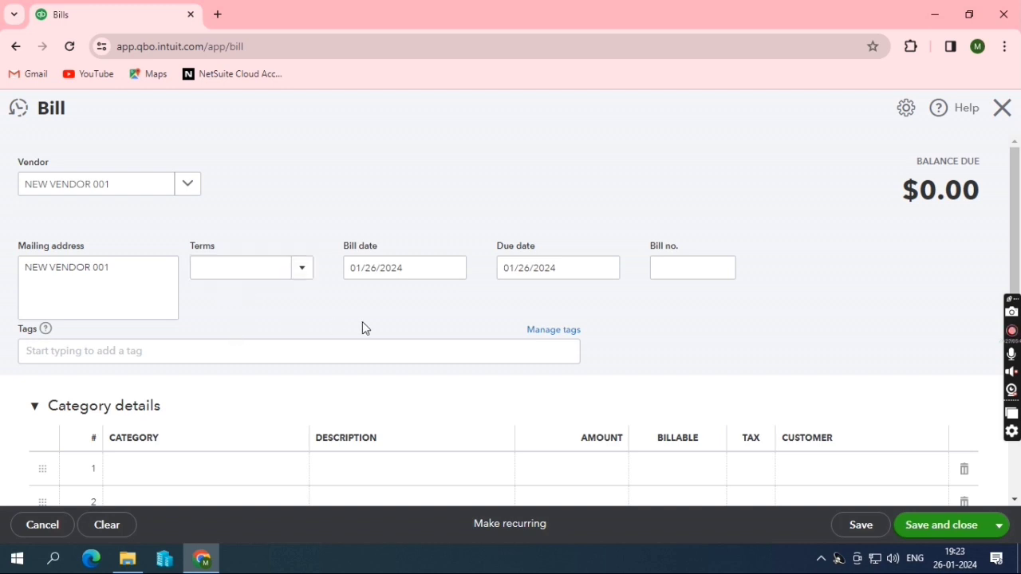
# Step: Close the bill without saving it and look through the unpaid bills
pyautogui.click(1001, 108)
pyautogui.click(575, 339)
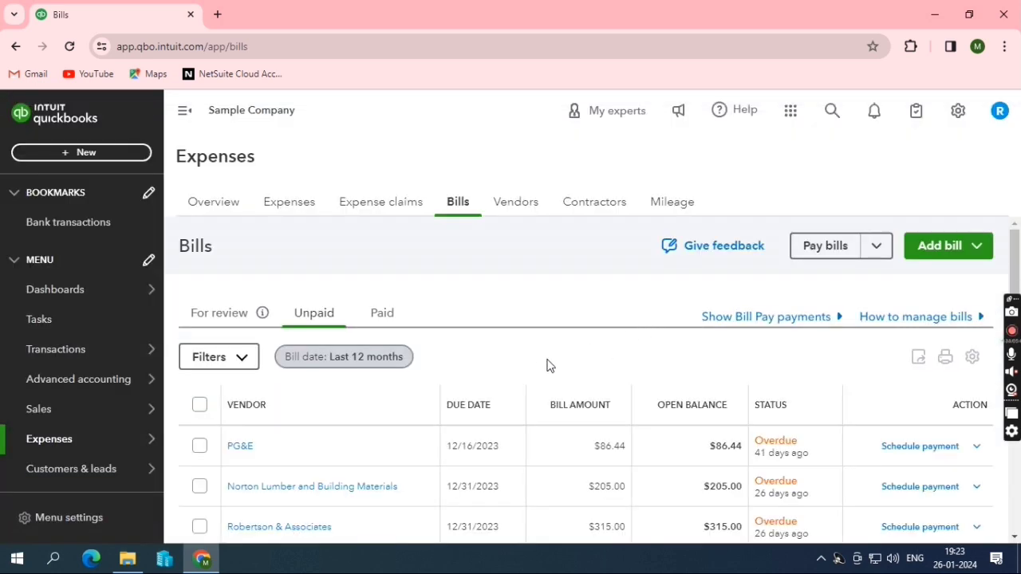
pyautogui.scroll(-3, 558, 343)
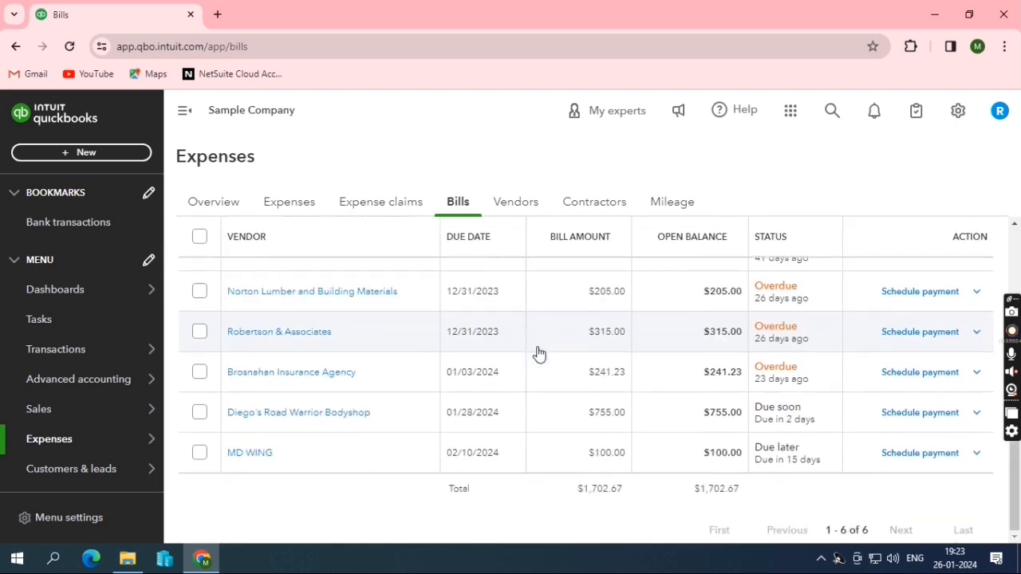
pyautogui.scroll(3, 574, 408)
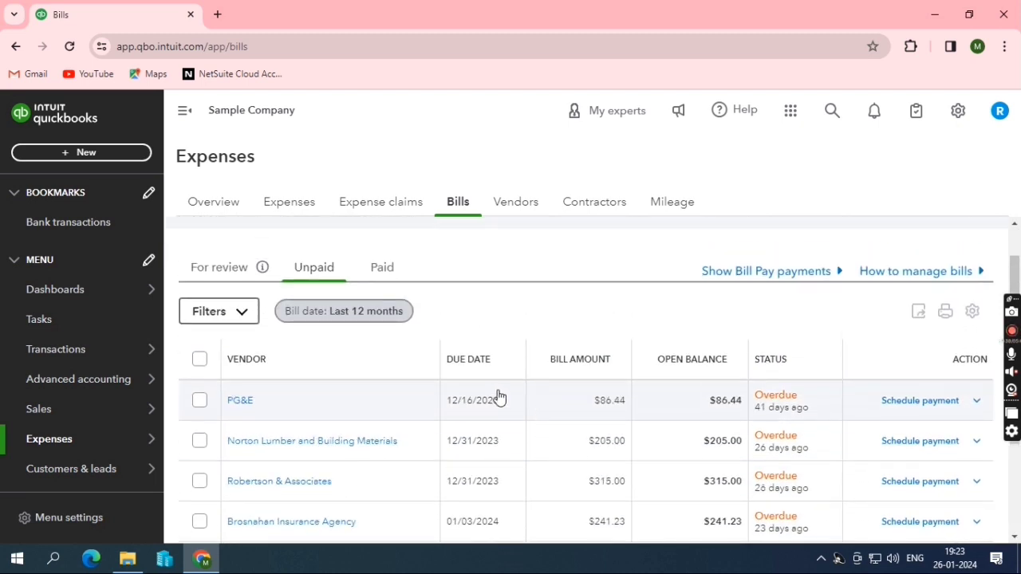
# Step: Find NP STORE in the vendor list and make it inactive
pyautogui.click(515, 212)
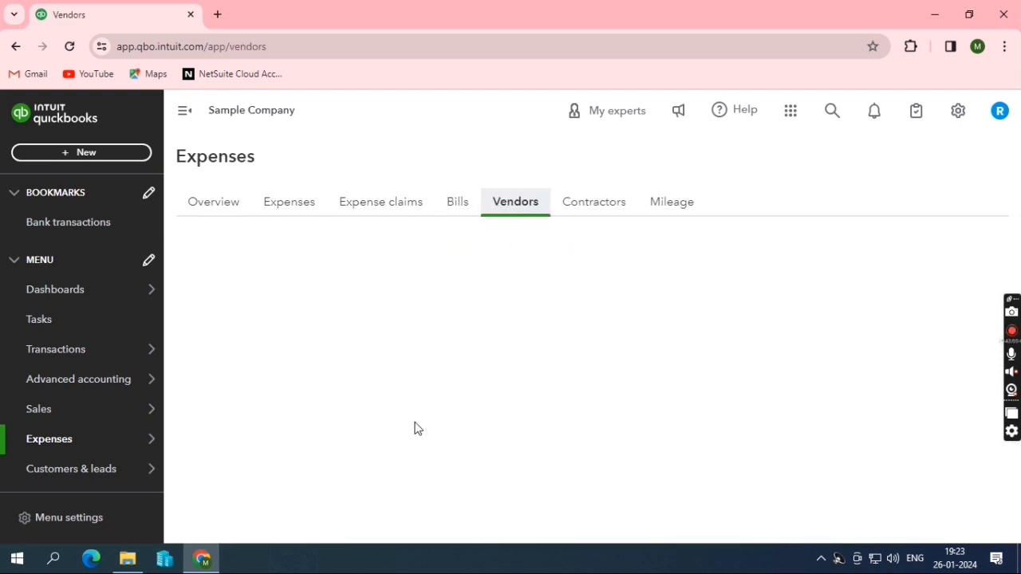
pyautogui.scroll(-5, 408, 412)
pyautogui.scroll(-2, 415, 388)
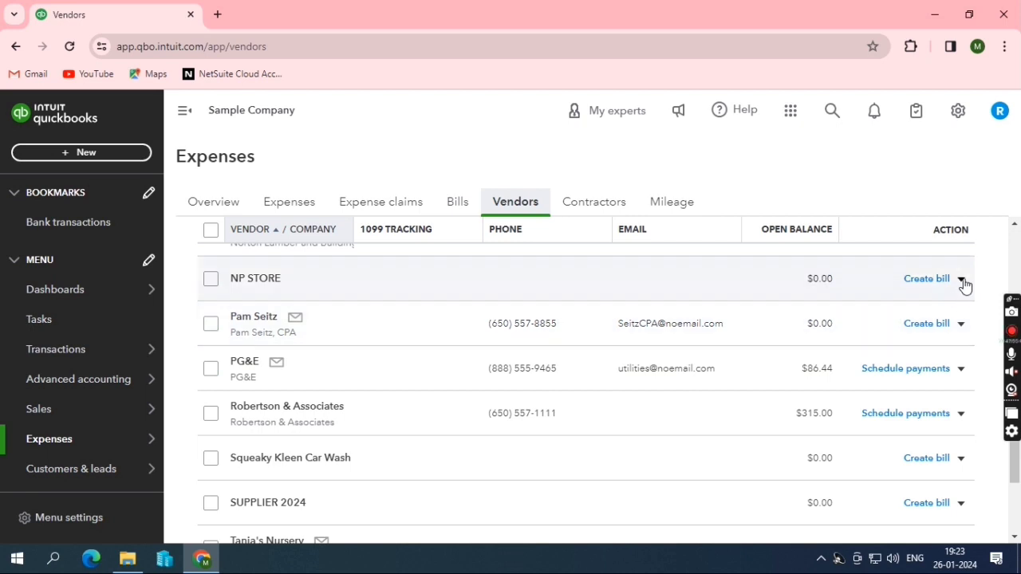
pyautogui.click(961, 281)
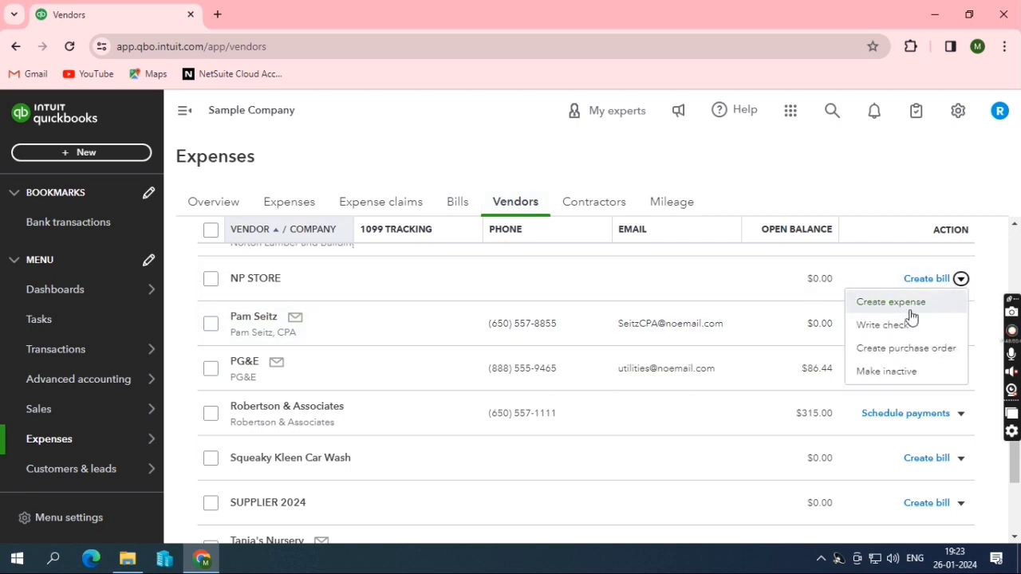
pyautogui.click(902, 371)
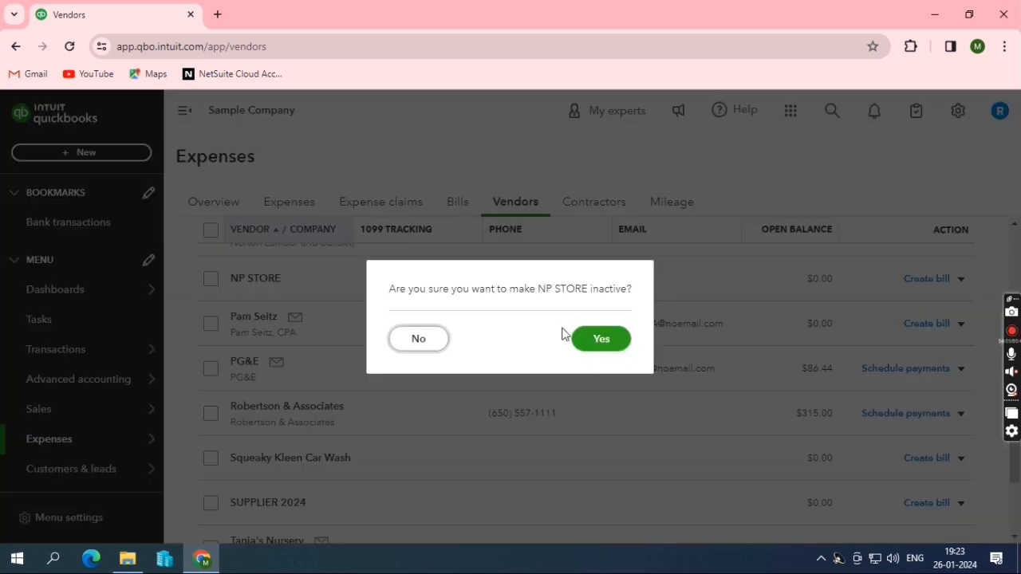
pyautogui.click(608, 348)
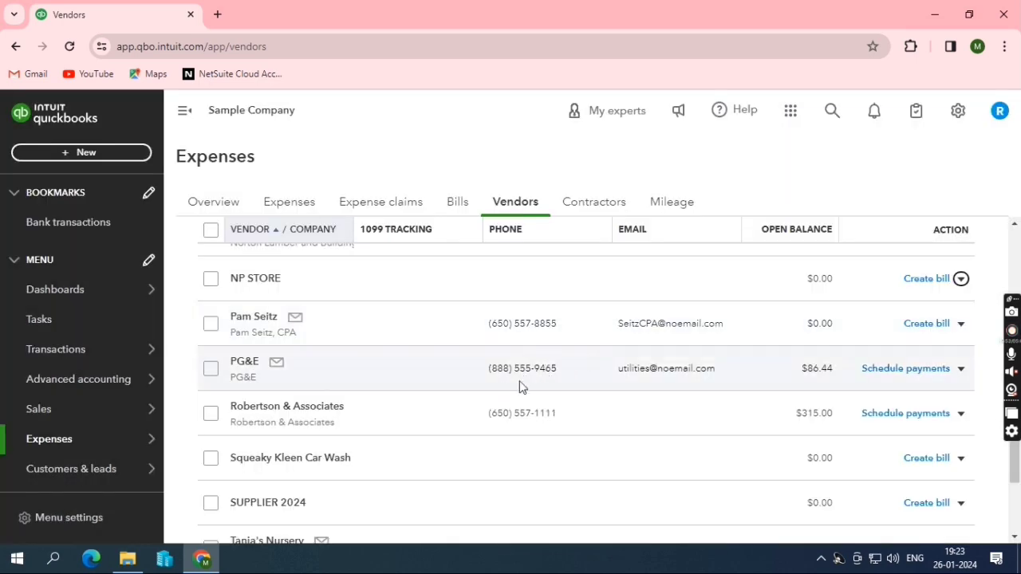
# Step: Check the vendor list for NP STORE and set the list to include inactive vendors
pyautogui.scroll(5, 417, 383)
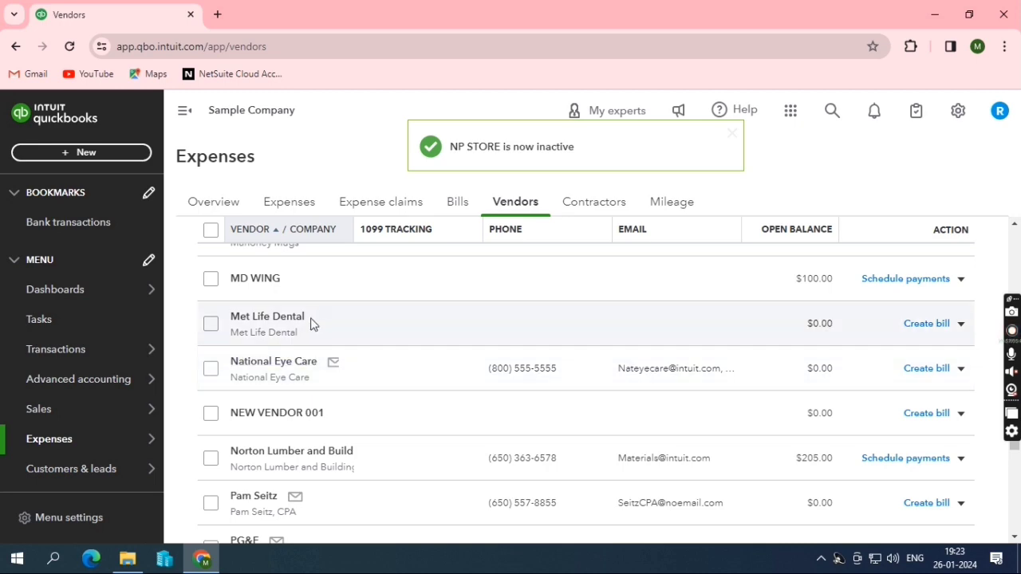
pyautogui.scroll(-5, 335, 319)
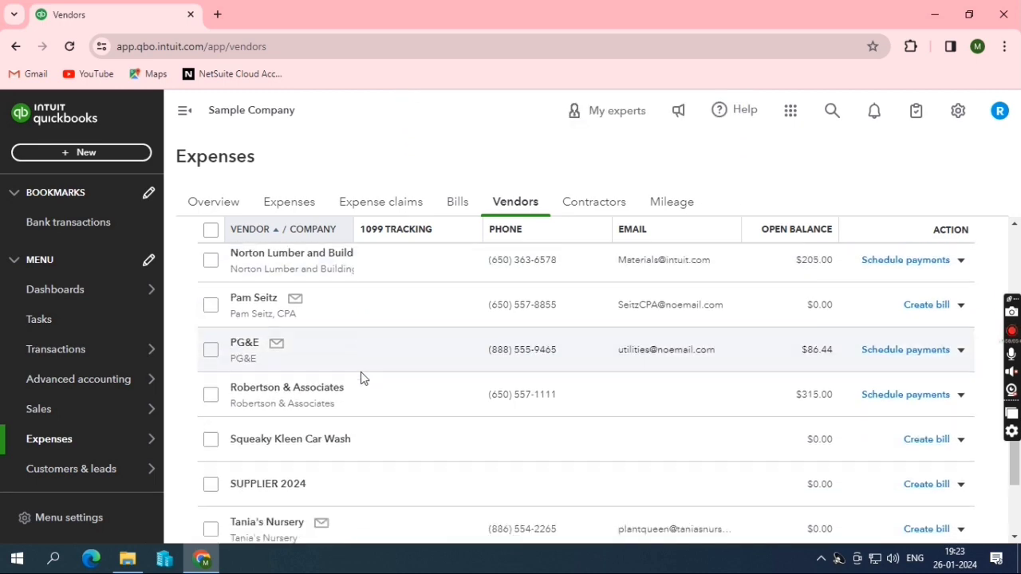
pyautogui.scroll(10, 366, 382)
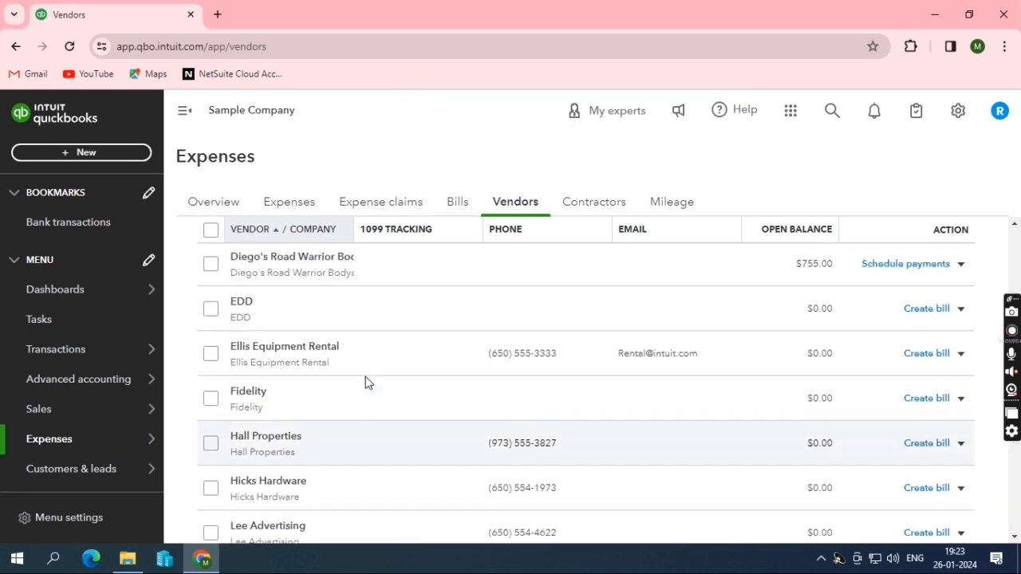
pyautogui.scroll(4, 426, 386)
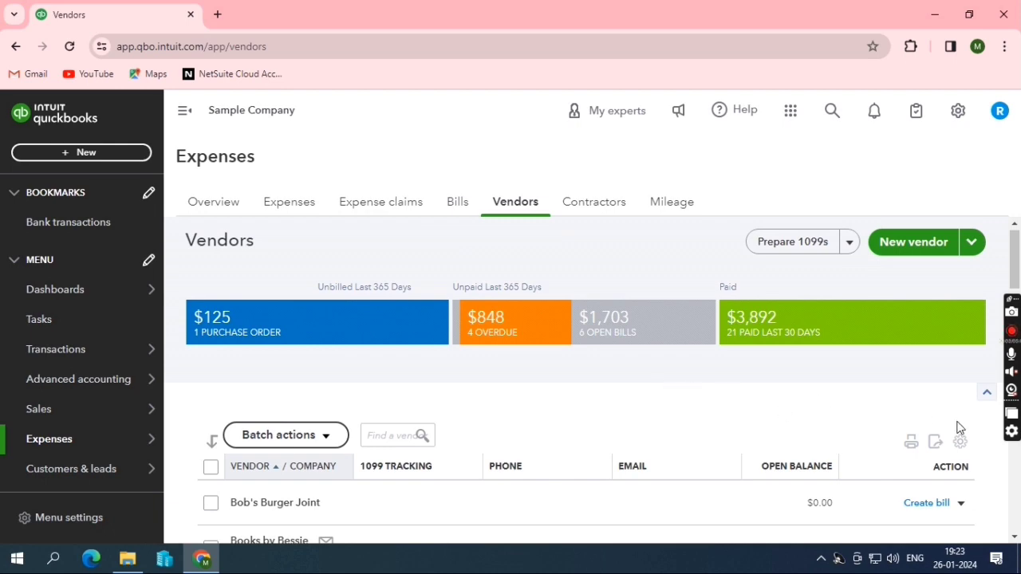
pyautogui.scroll(-2, 973, 454)
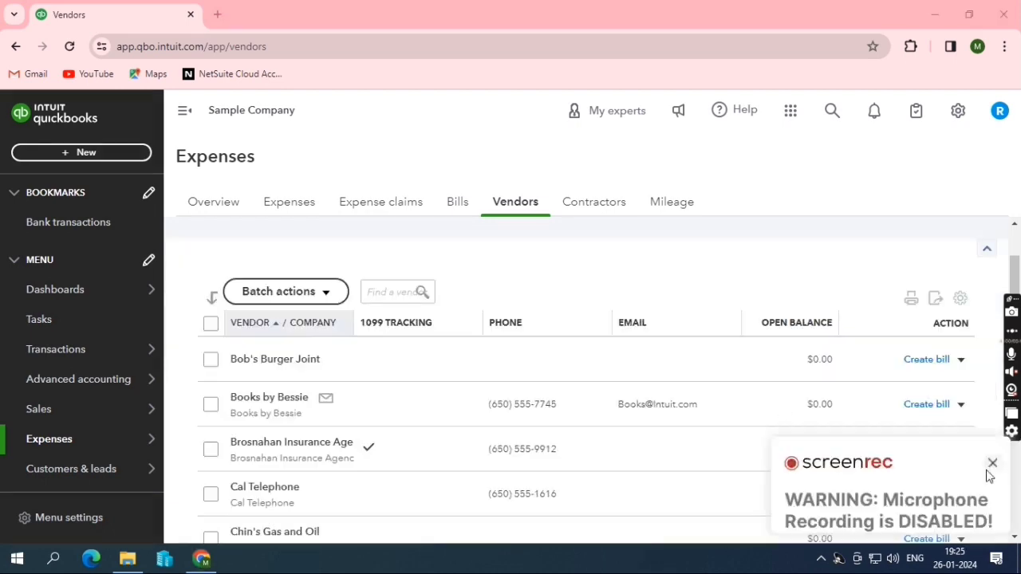
pyautogui.scroll(-1, 802, 413)
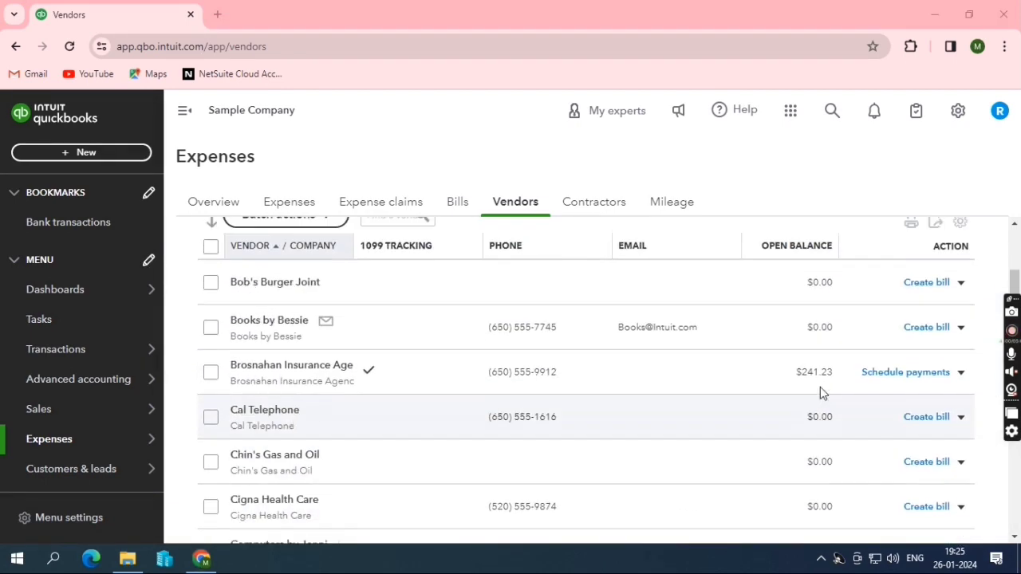
pyautogui.scroll(2, 878, 375)
pyautogui.click(959, 373)
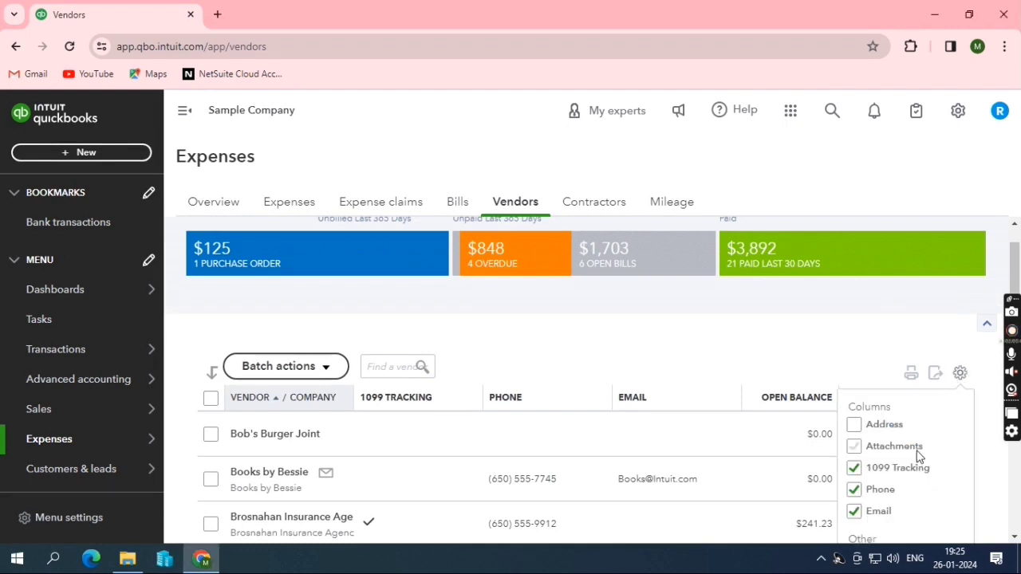
pyautogui.scroll(-1, 917, 456)
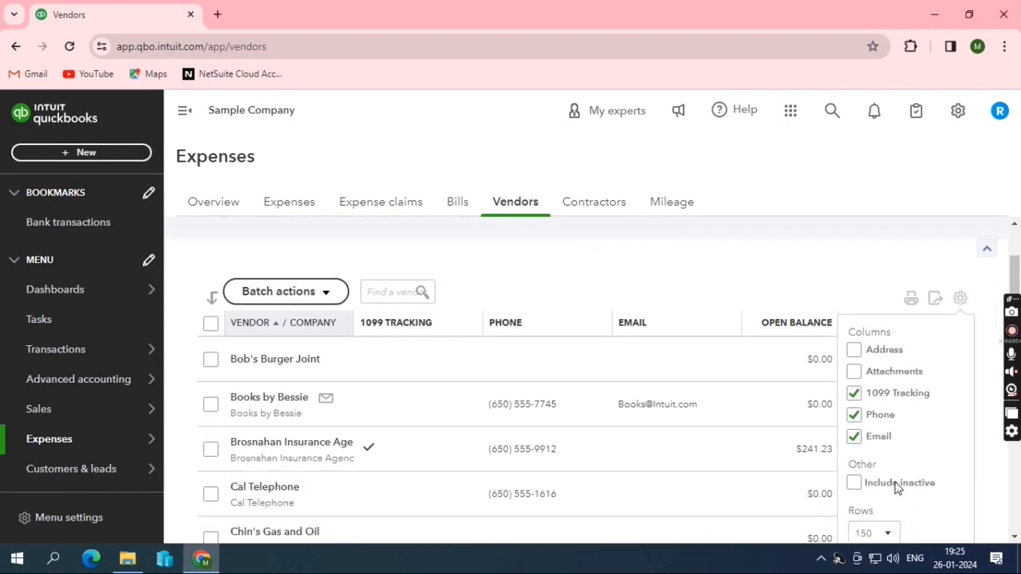
pyautogui.click(855, 483)
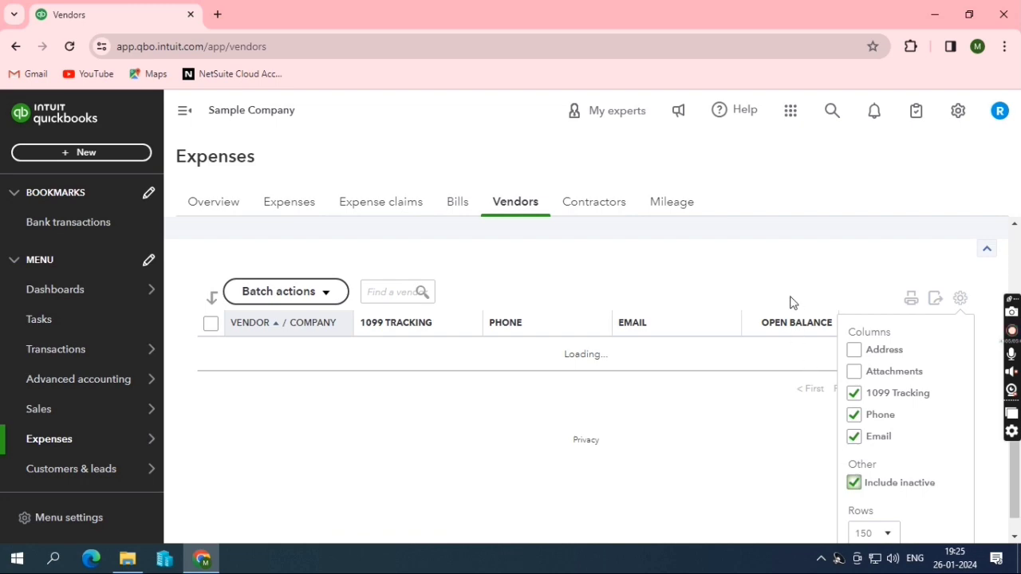
pyautogui.scroll(-8, 606, 452)
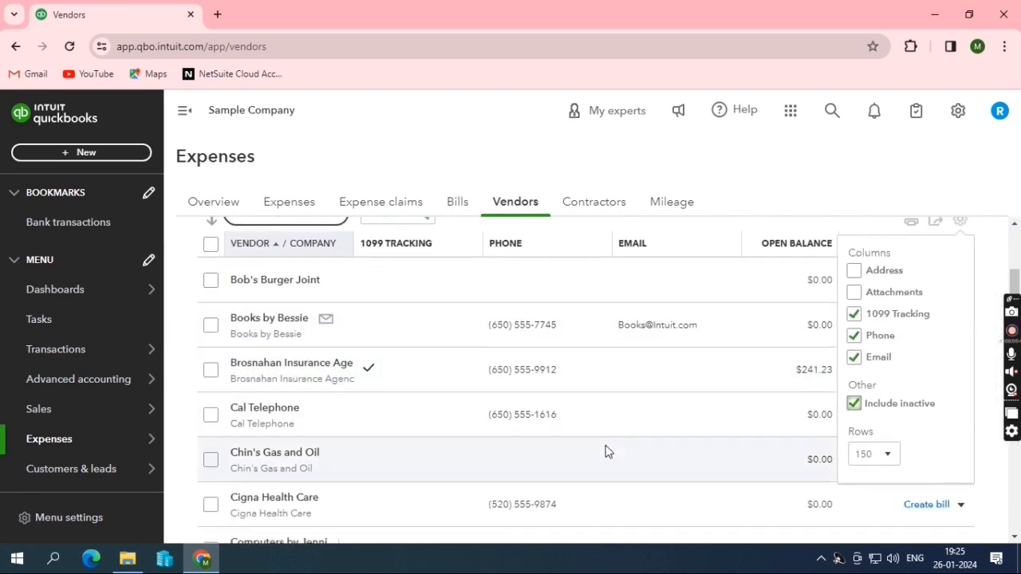
# Step: Locate the inactive NP STORE in the vendor list and check its available action, then close the list's display settings
pyautogui.scroll(-3, 440, 465)
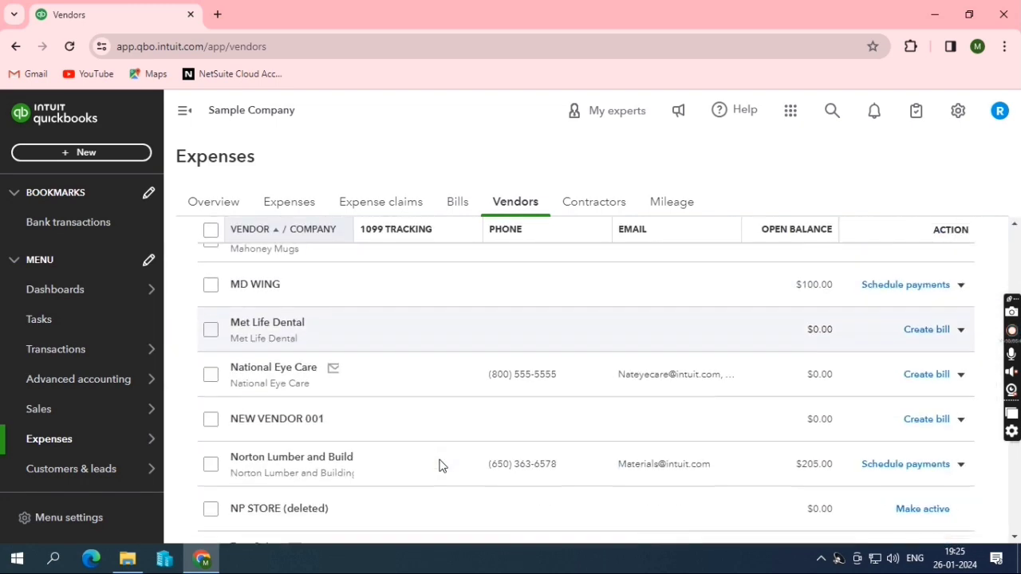
pyautogui.scroll(-2, 446, 469)
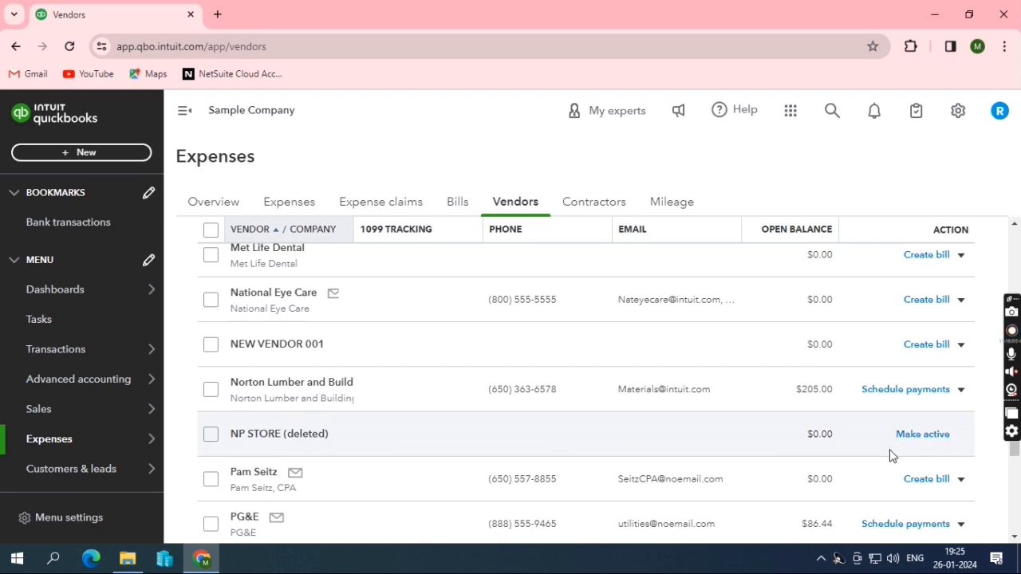
pyautogui.scroll(5, 890, 456)
pyautogui.scroll(7, 888, 458)
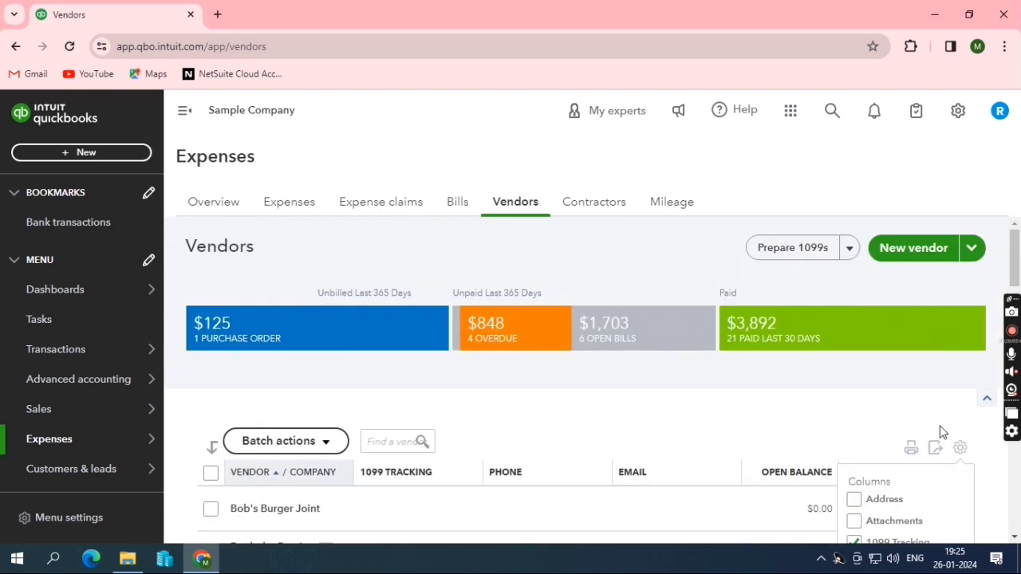
pyautogui.click(960, 451)
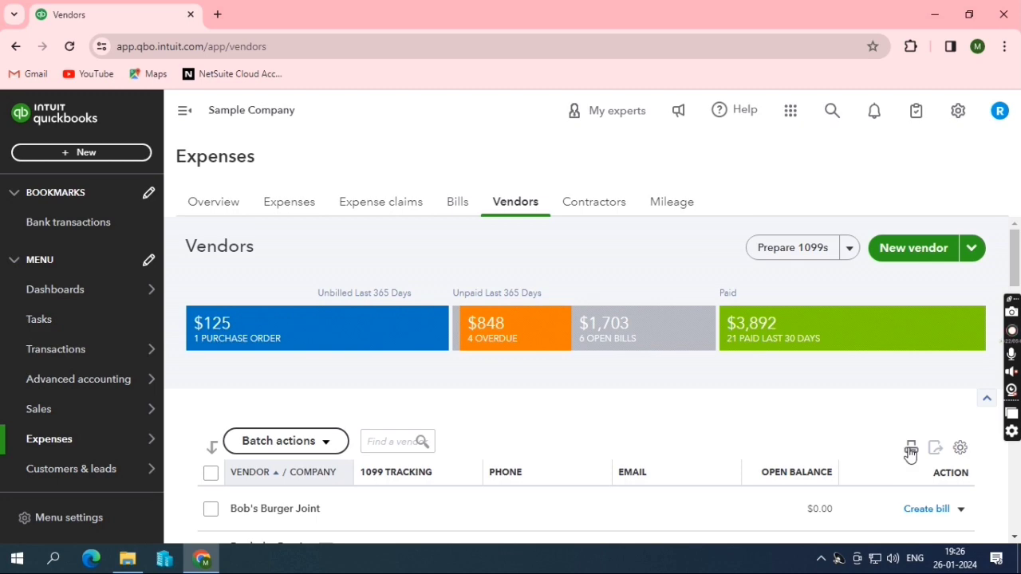
pyautogui.scroll(-3, 479, 459)
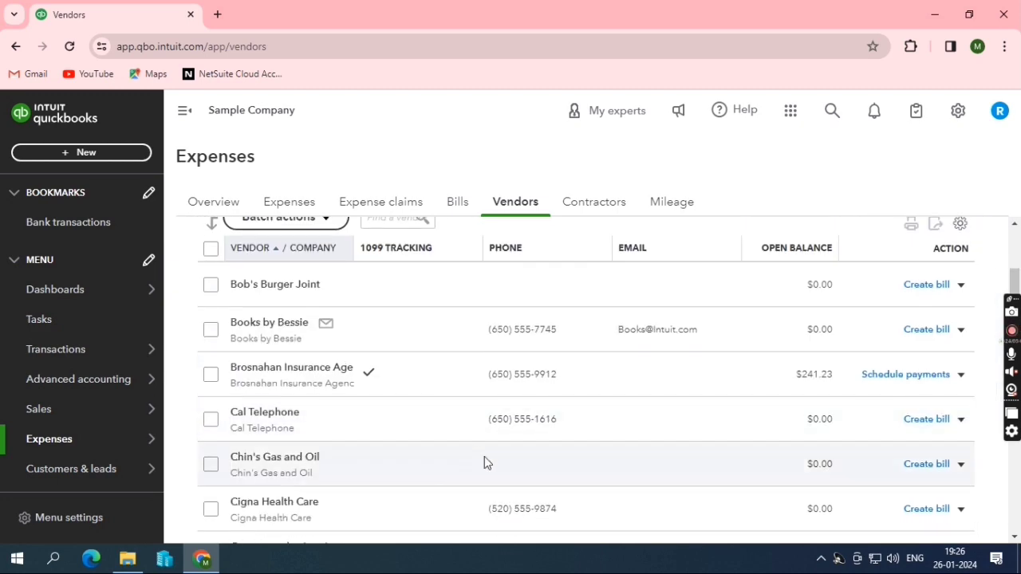
pyautogui.scroll(3, 495, 467)
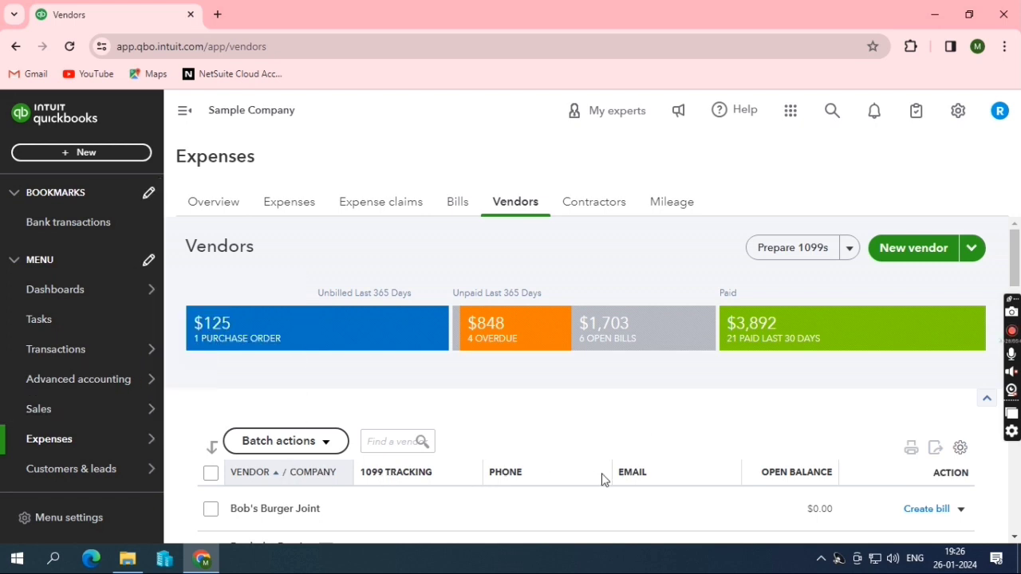
# Step: Hide the 1099 Tracking column in the vendor list, show the Address column, and review the list
pyautogui.click(960, 450)
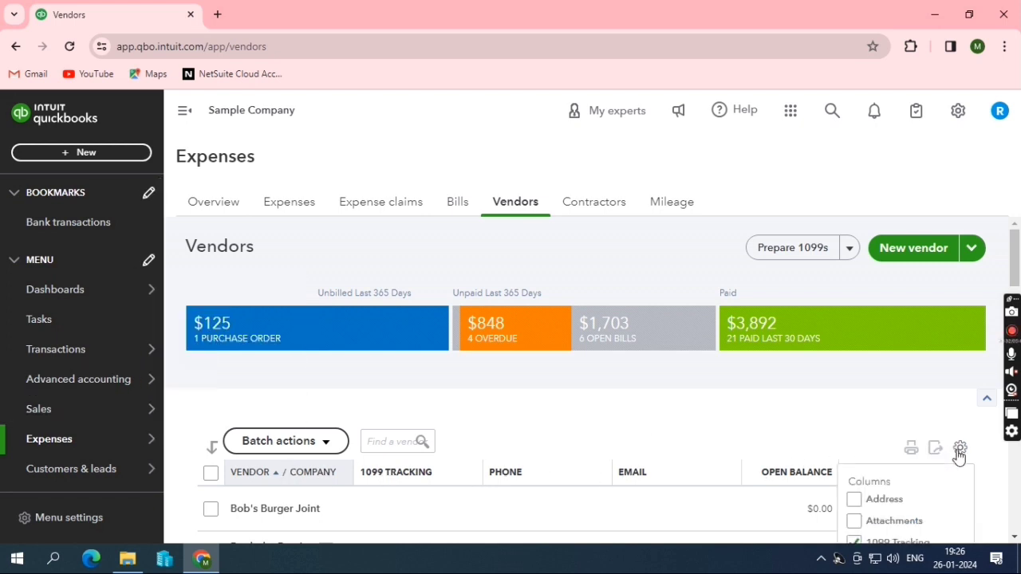
pyautogui.scroll(-1, 953, 455)
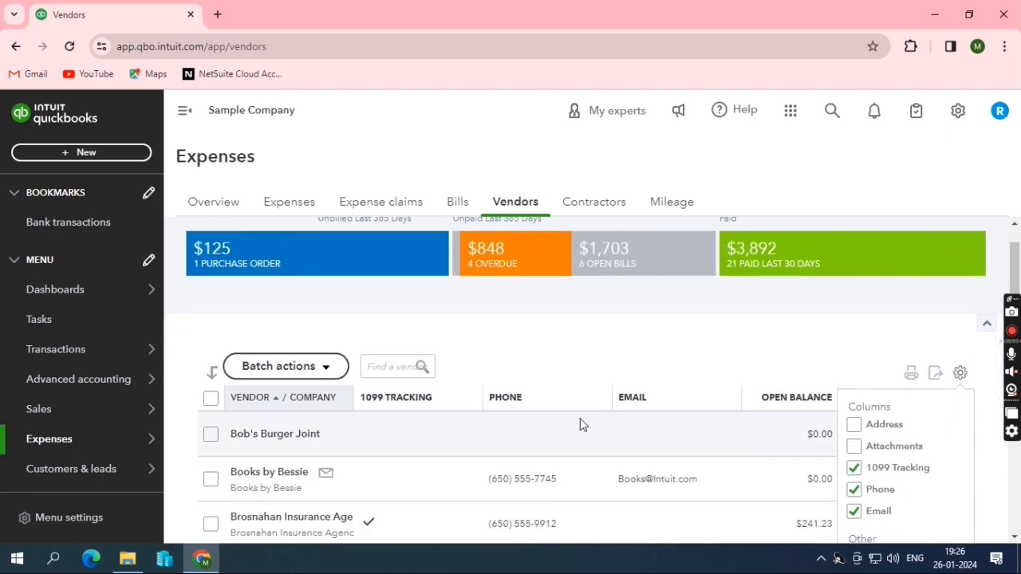
pyautogui.click(853, 469)
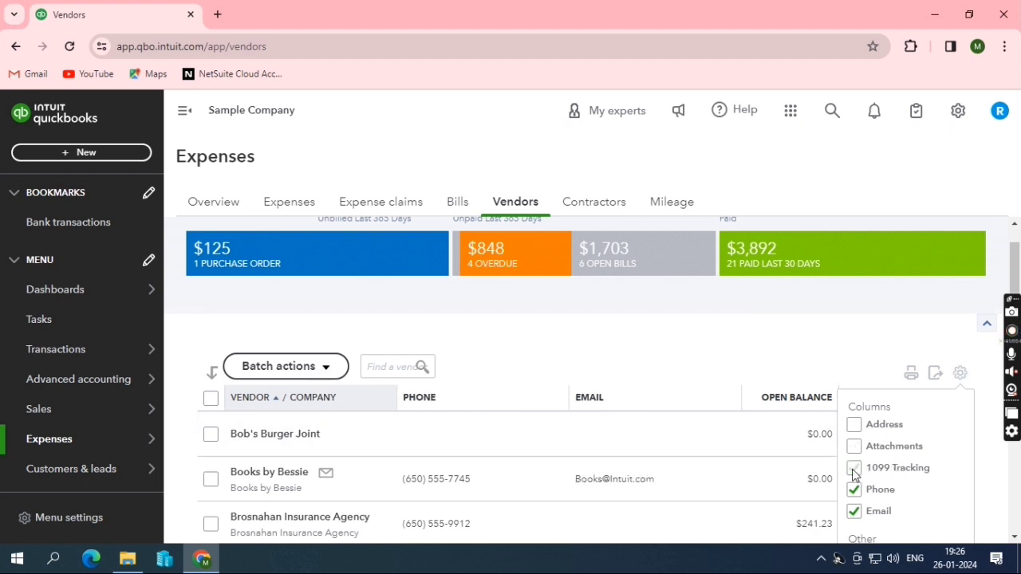
pyautogui.scroll(-1, 853, 474)
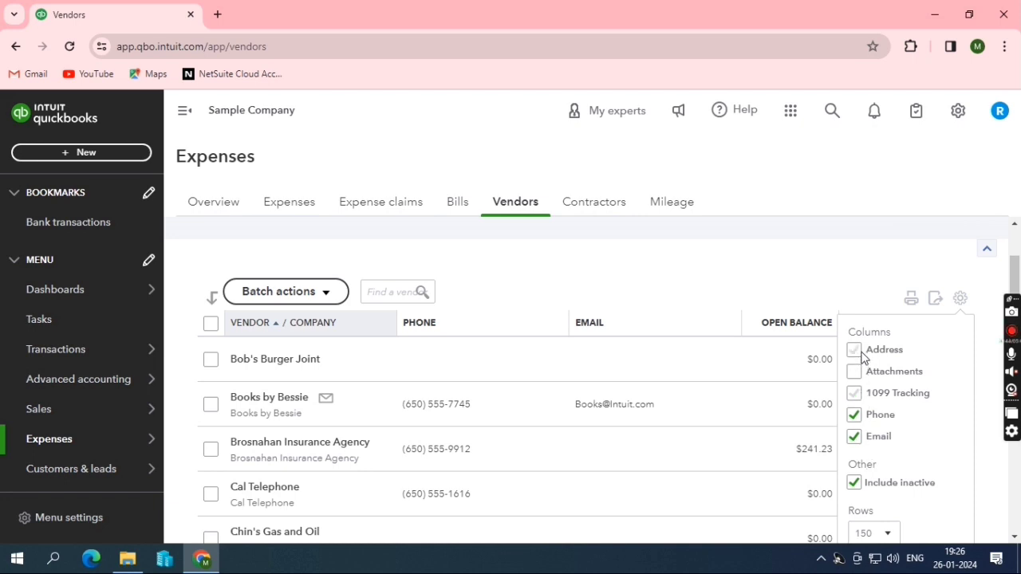
pyautogui.click(861, 356)
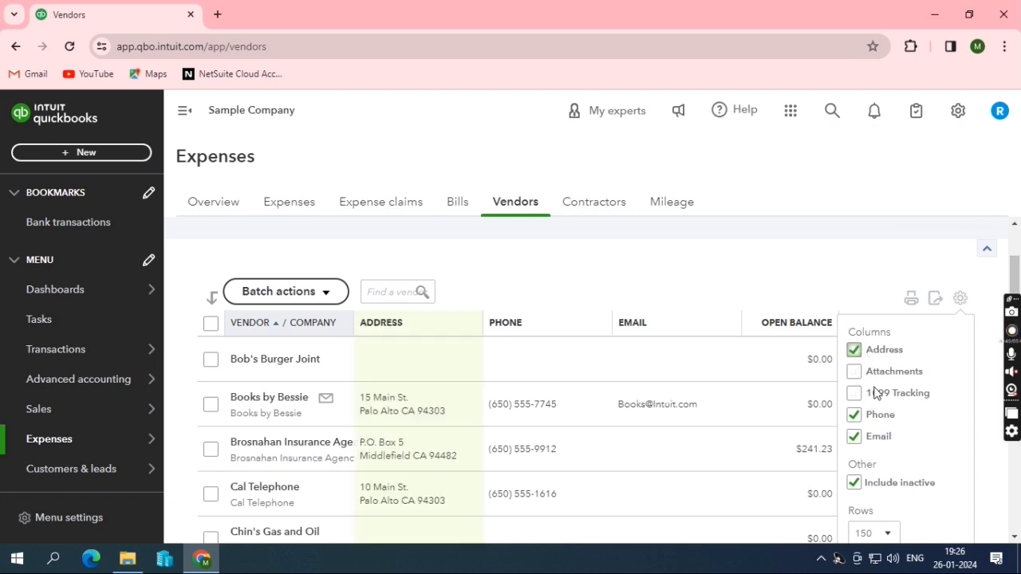
pyautogui.click(960, 300)
pyautogui.scroll(-1, 649, 327)
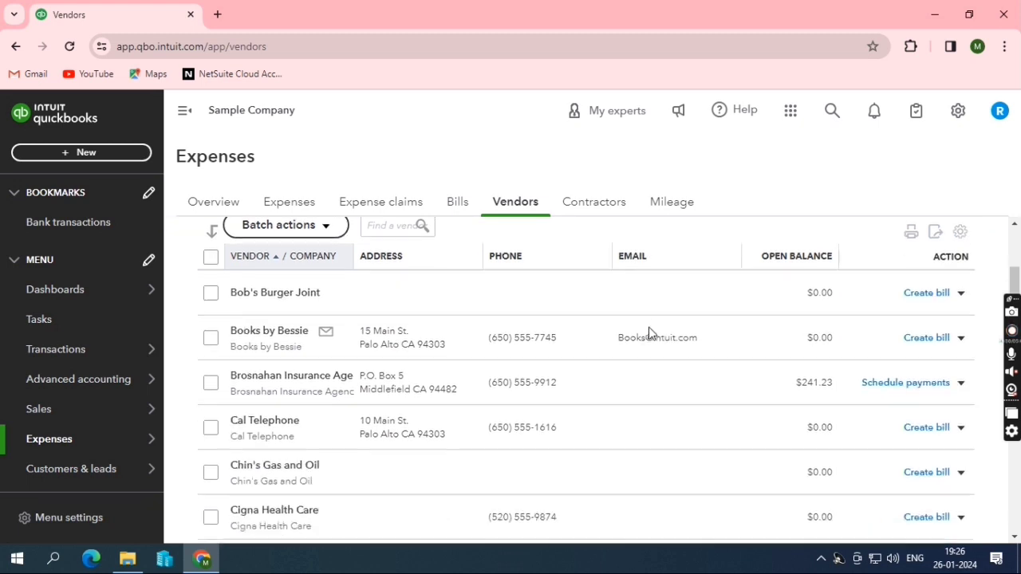
pyautogui.scroll(-1, 650, 333)
pyautogui.scroll(2, 646, 346)
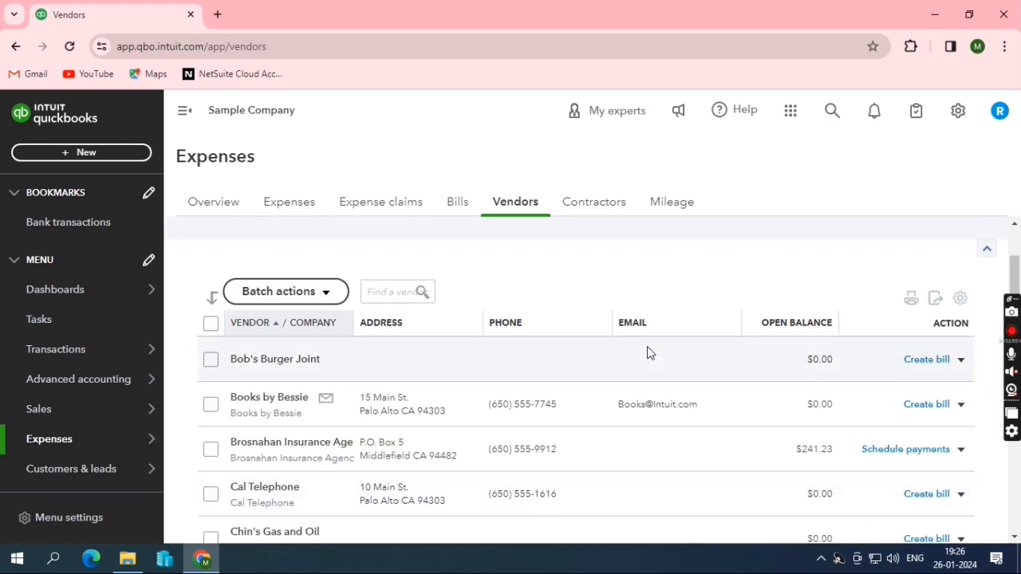